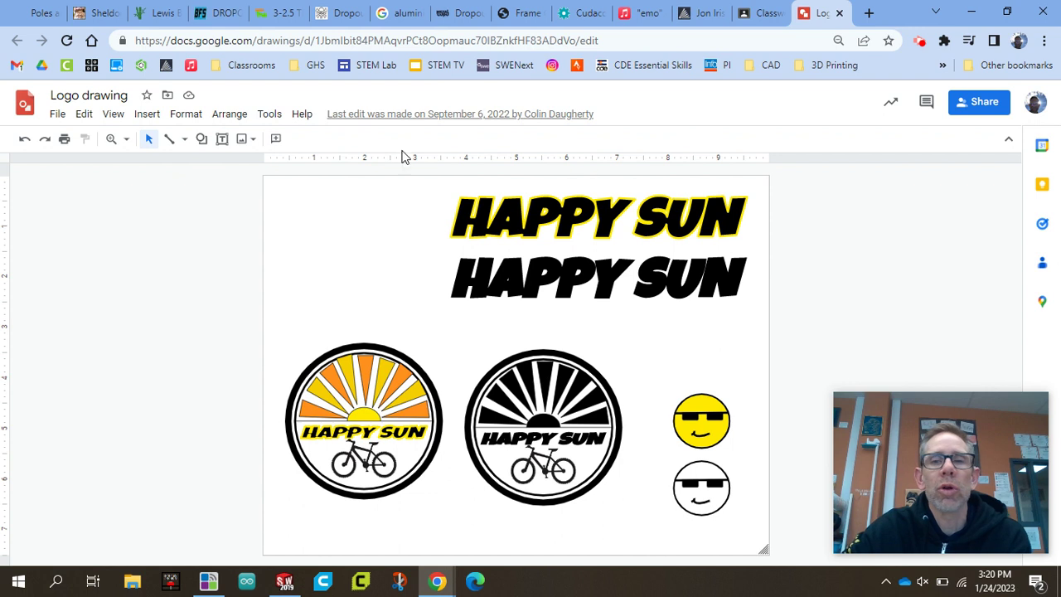
- Delete the two large HAPPY SUN titles, the black-and-white badge and both smiley faces, leaving only the coloured badge
{"action": "left_click", "coordinate": [586, 202]}
{"action": "key", "text": "Delete"}
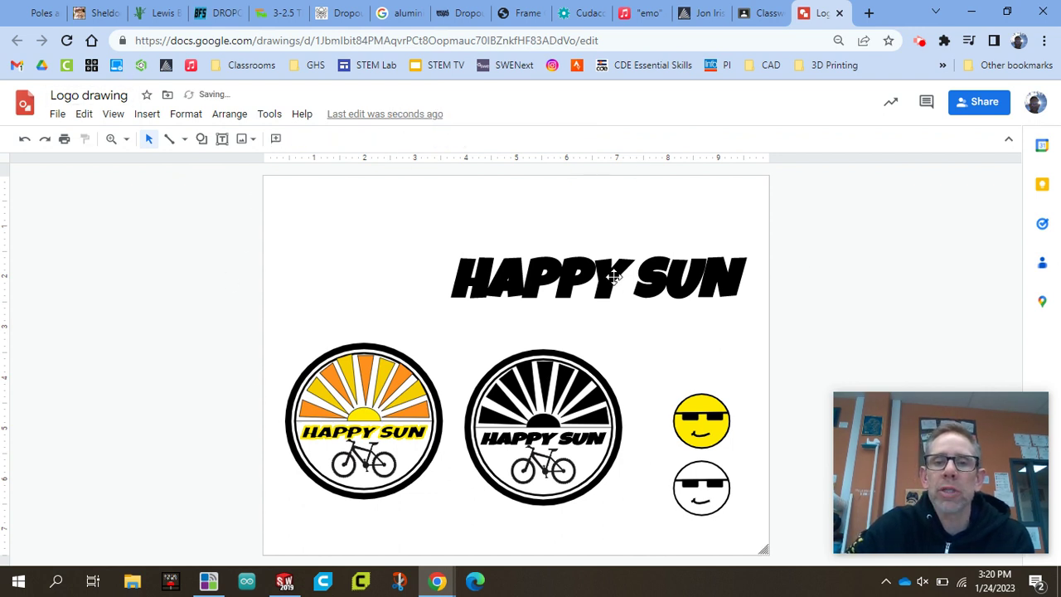
{"action": "left_click", "coordinate": [654, 283]}
{"action": "key", "text": "Delete"}
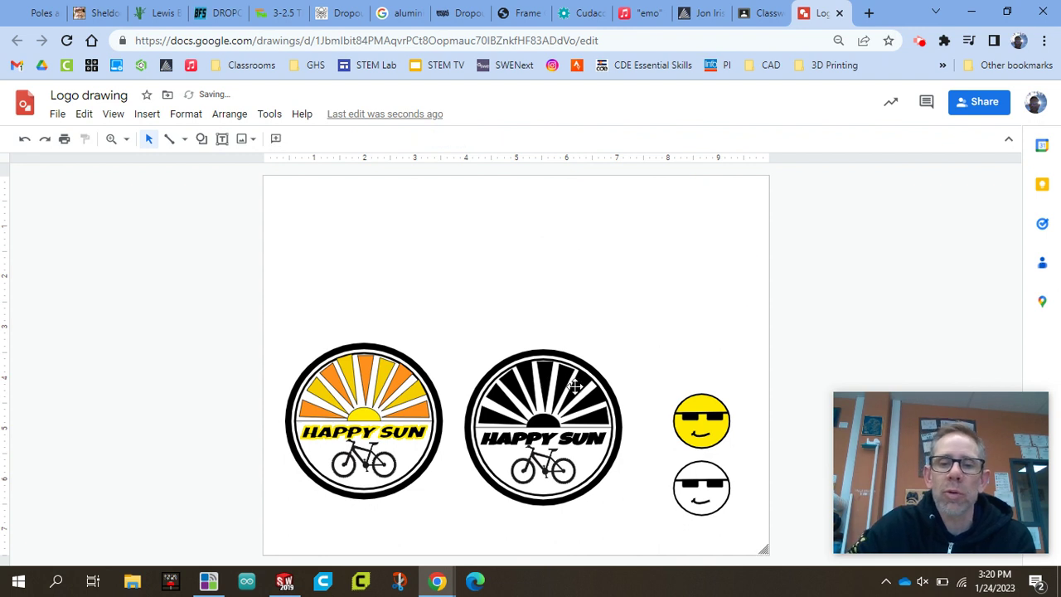
{"action": "left_click", "coordinate": [569, 375]}
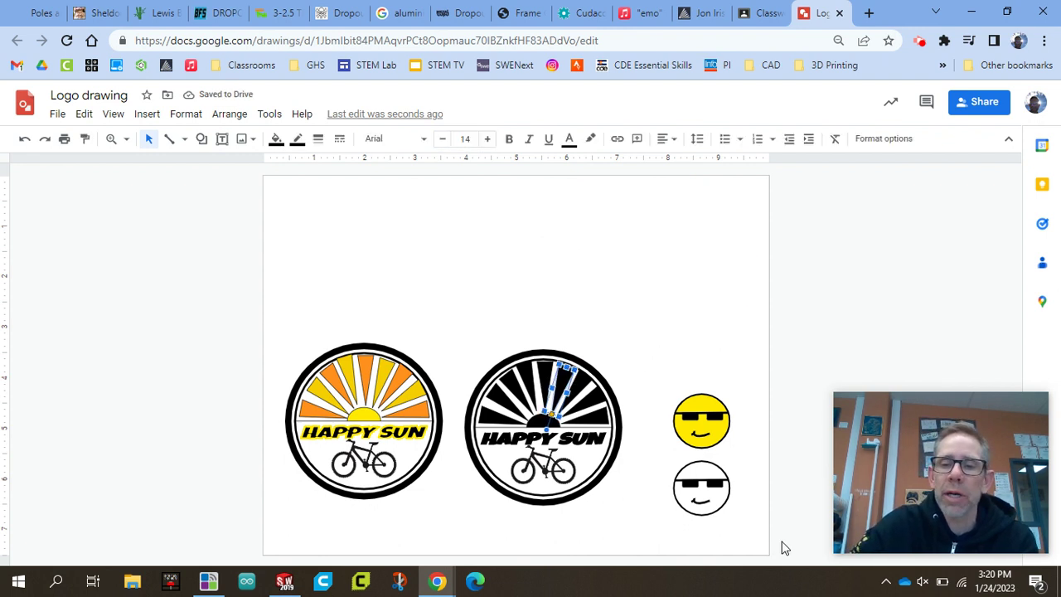
{"action": "left_click_drag", "start_coordinate": [781, 547], "coordinate": [454, 316]}
{"action": "key", "text": "Delete"}
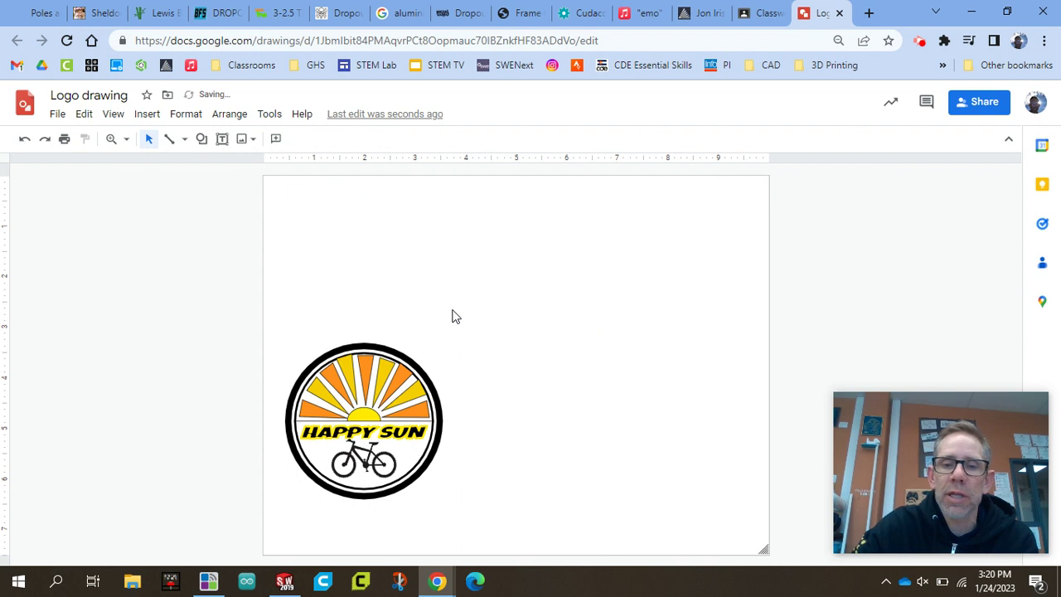
- Move the whole coloured HAPPY SUN badge up into the upper-left corner of the canvas
{"action": "left_click_drag", "start_coordinate": [469, 533], "coordinate": [187, 264]}
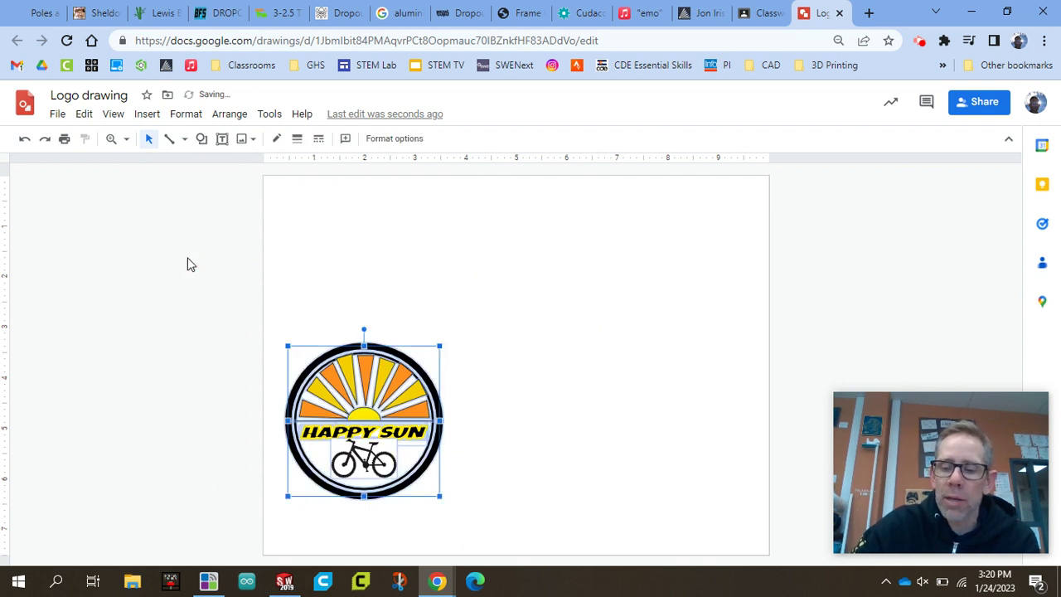
{"action": "key", "text": "Up"}
{"action": "key", "text": "Up"}
{"action": "key", "text": "Up"}
{"action": "key", "text": "Up"}
{"action": "key", "text": "Up"}
{"action": "key", "text": "Up"}
{"action": "key", "text": "Up"}
{"action": "key", "text": "Up"}
{"action": "key", "text": "Up"}
{"action": "key", "text": "Up"}
{"action": "key", "text": "Up"}
{"action": "key", "text": "Up"}
{"action": "key", "text": "Up"}
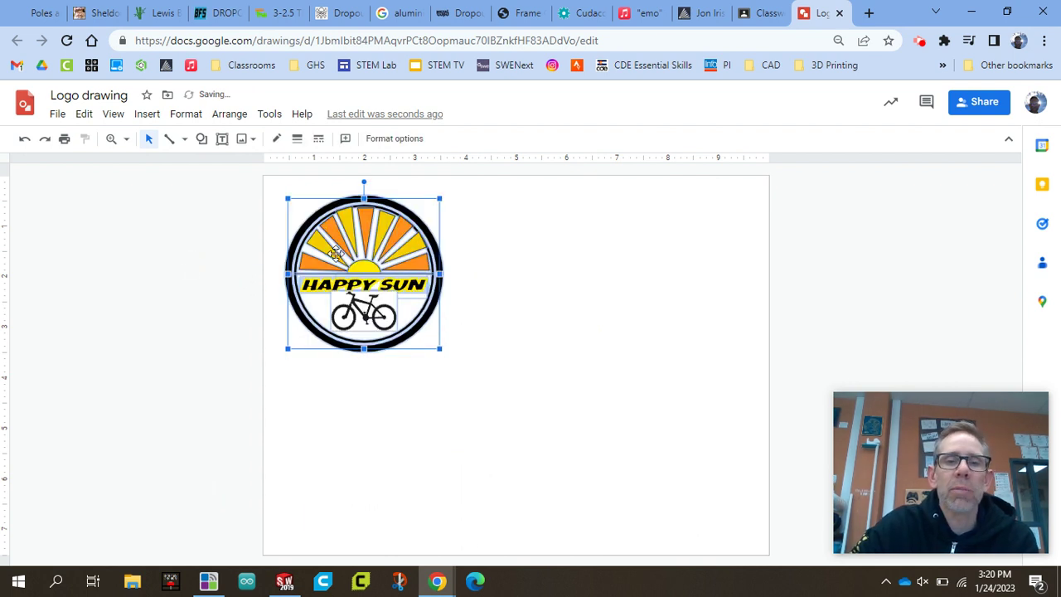
{"action": "left_click_drag", "start_coordinate": [335, 253], "coordinate": [320, 233]}
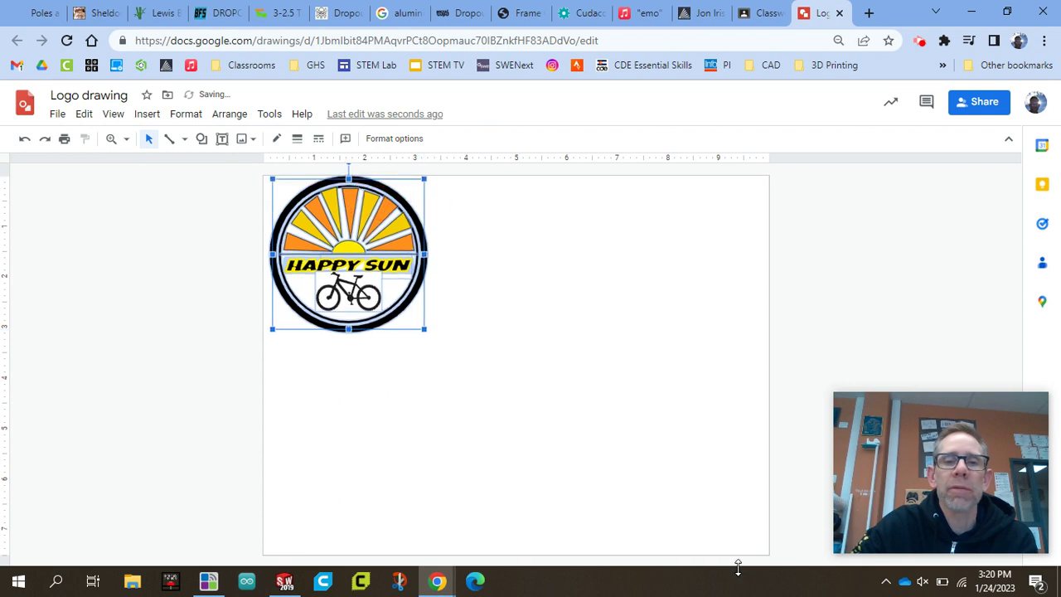
- Shrink the canvas to about 3.6 in wide around the badge and centre the whole badge on it
{"action": "left_click_drag", "start_coordinate": [763, 549], "coordinate": [444, 344]}
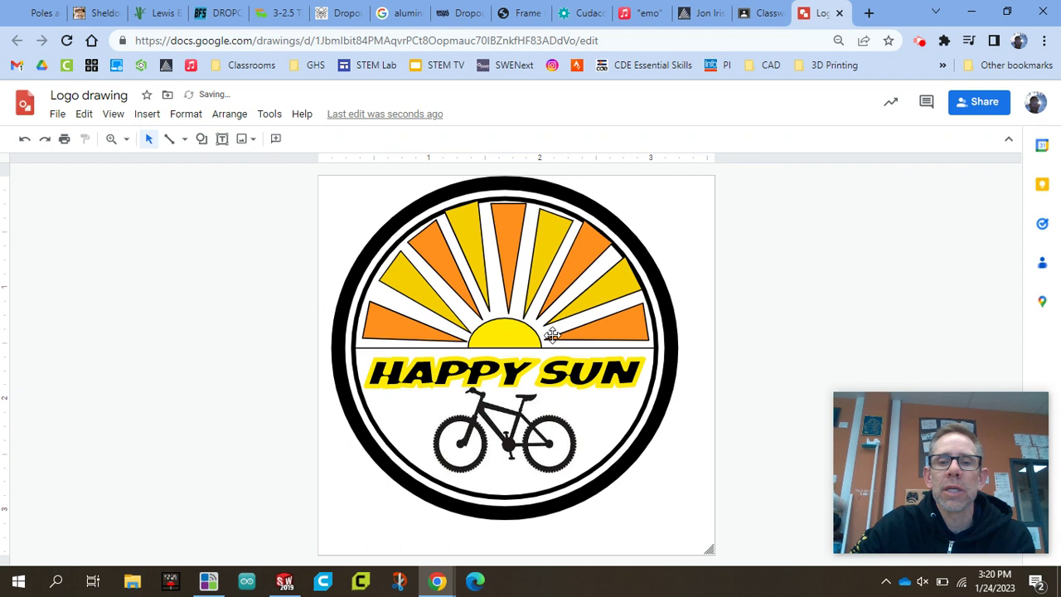
{"action": "left_click", "coordinate": [551, 335]}
{"action": "left_click", "coordinate": [785, 389]}
{"action": "left_click", "coordinate": [543, 269]}
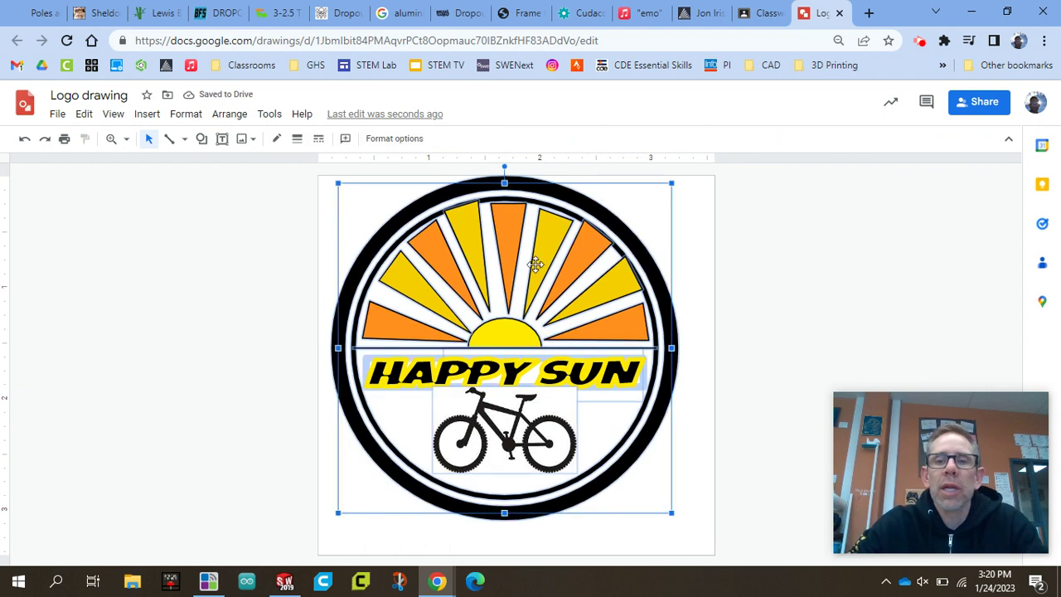
{"action": "left_click_drag", "start_coordinate": [543, 270], "coordinate": [558, 278]}
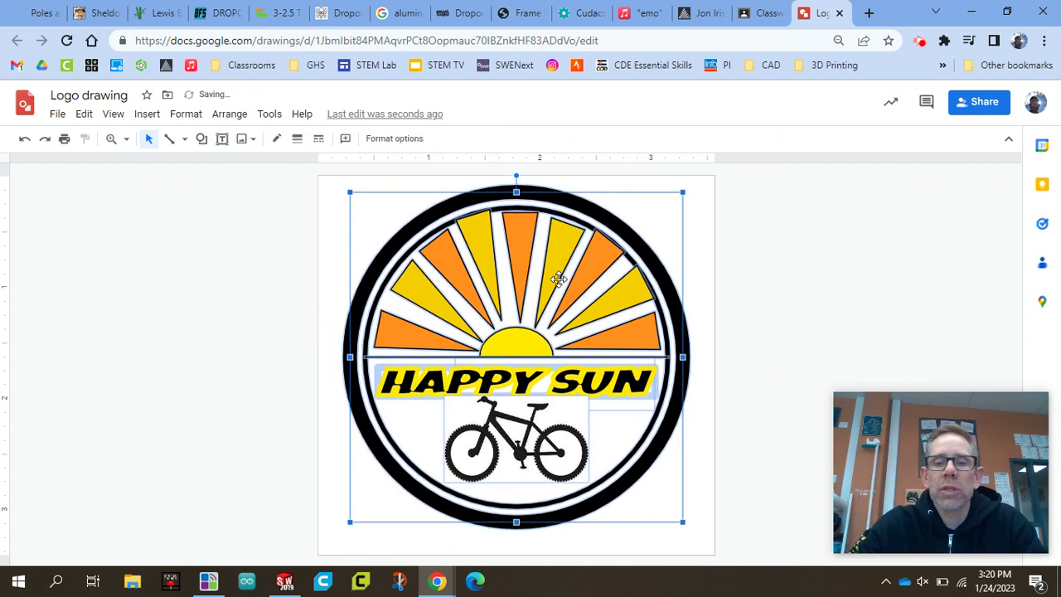
{"action": "left_click", "coordinate": [729, 255]}
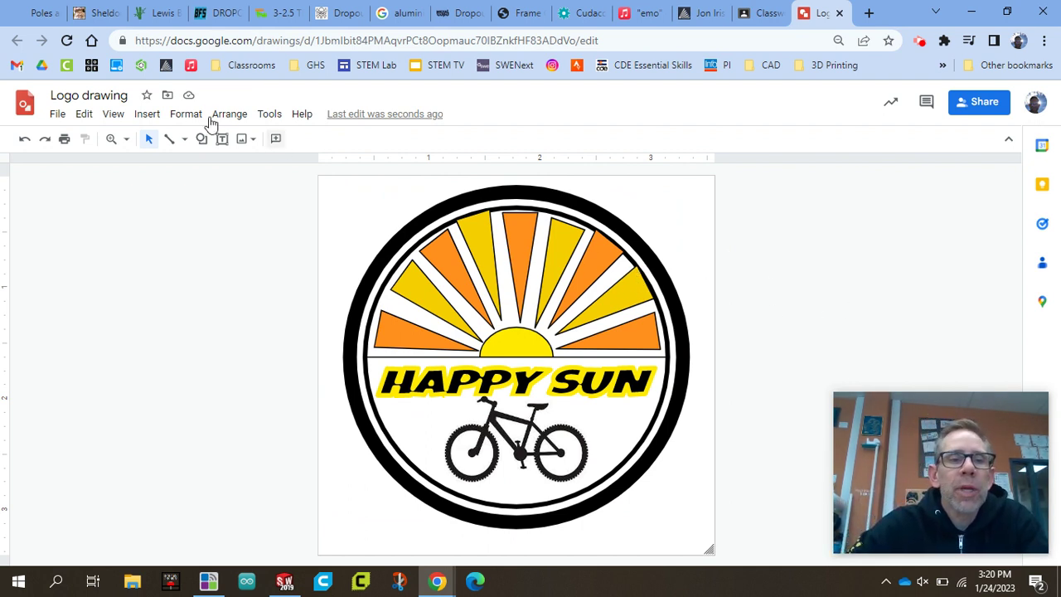
- Download the logo drawing as a JPEG image
{"action": "left_click", "coordinate": [57, 116]}
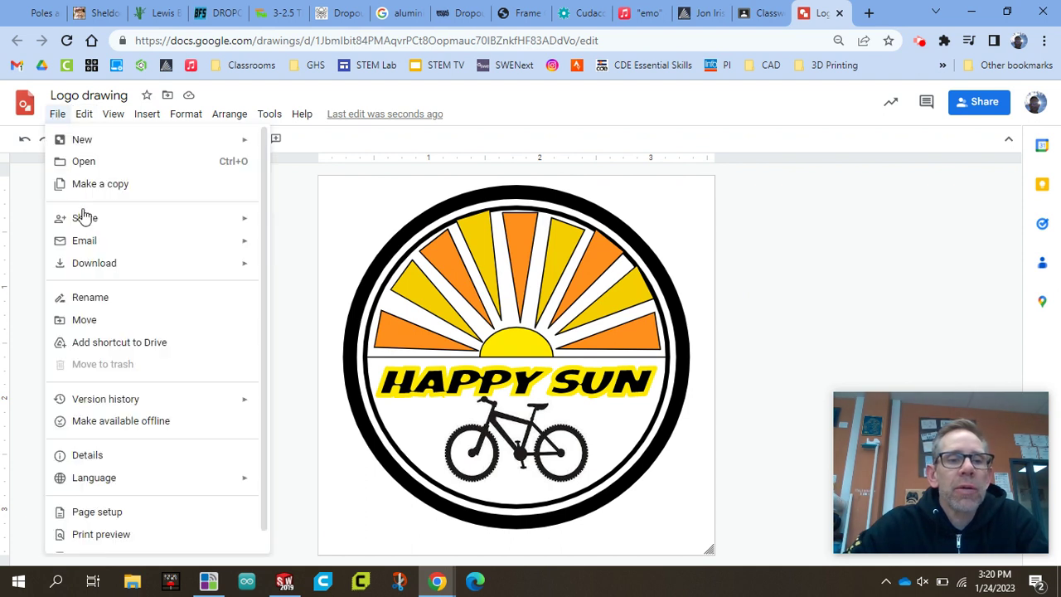
{"action": "mouse_move", "coordinate": [102, 263]}
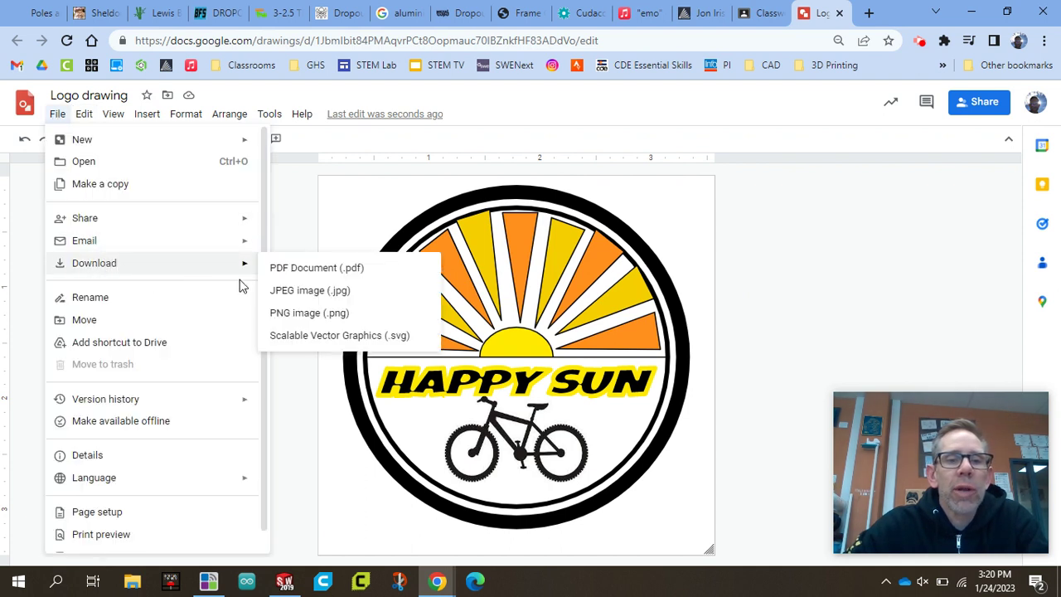
{"action": "left_click", "coordinate": [321, 293]}
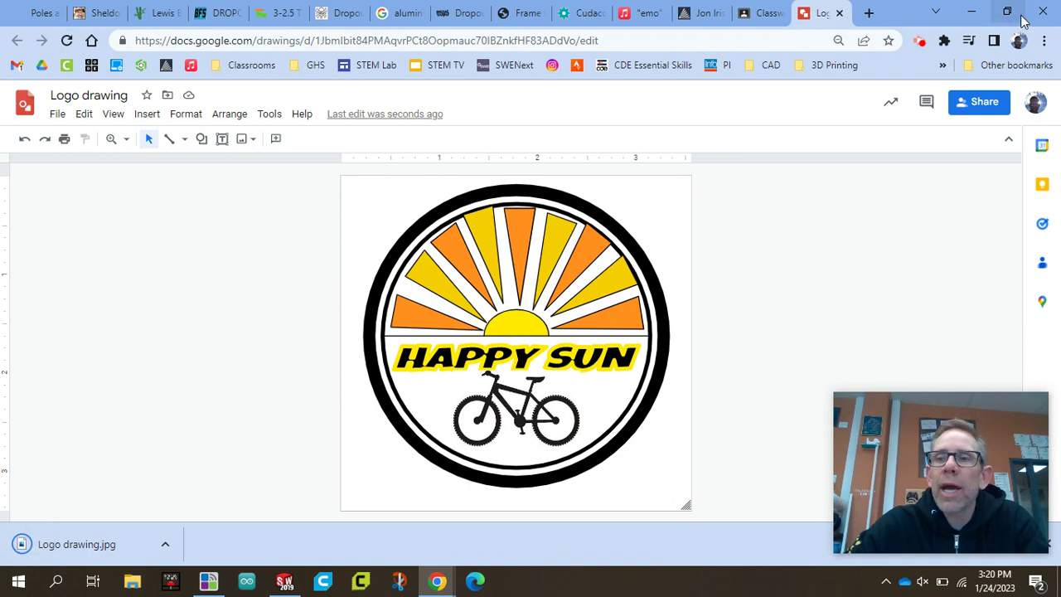
- Switch to SOLIDWORKS and open E3 Tech Drawing.slddrt from the SolidWorks Files folder
{"action": "left_click", "coordinate": [971, 12]}
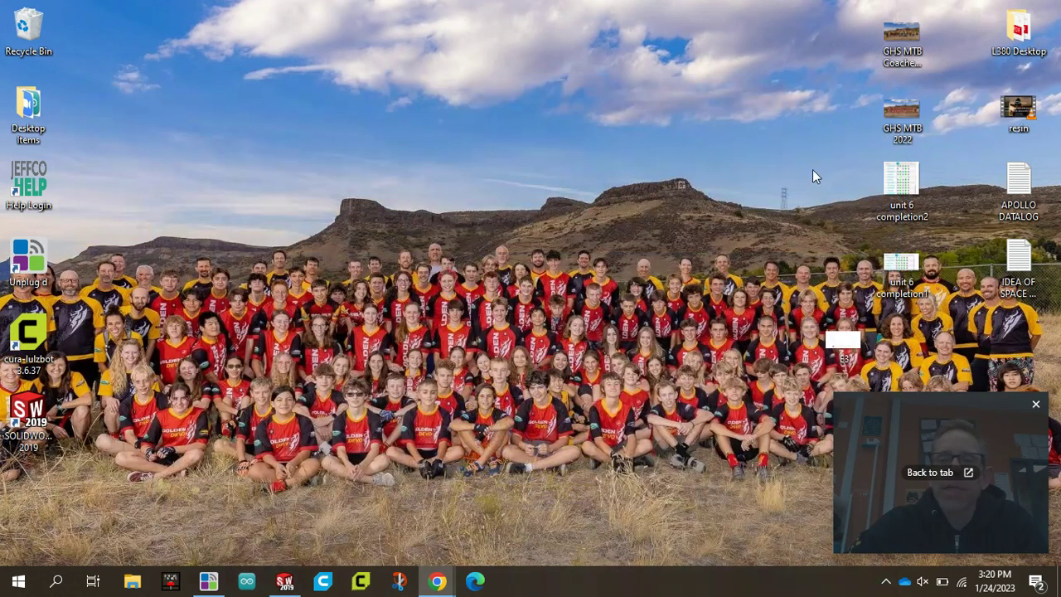
{"action": "left_click", "coordinate": [285, 581]}
{"action": "left_click", "coordinate": [147, 8]}
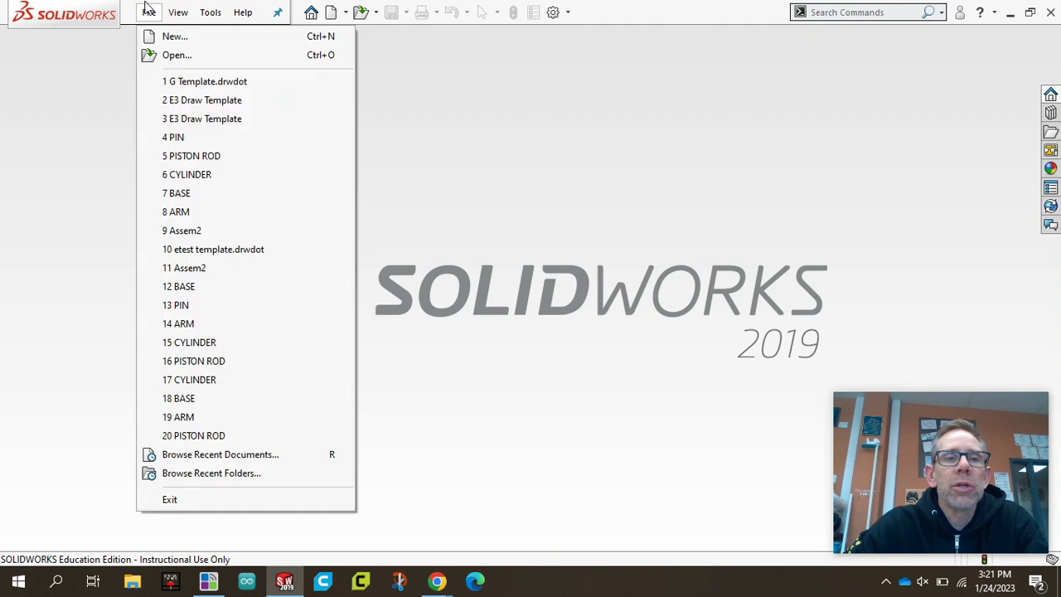
{"action": "left_click", "coordinate": [176, 56]}
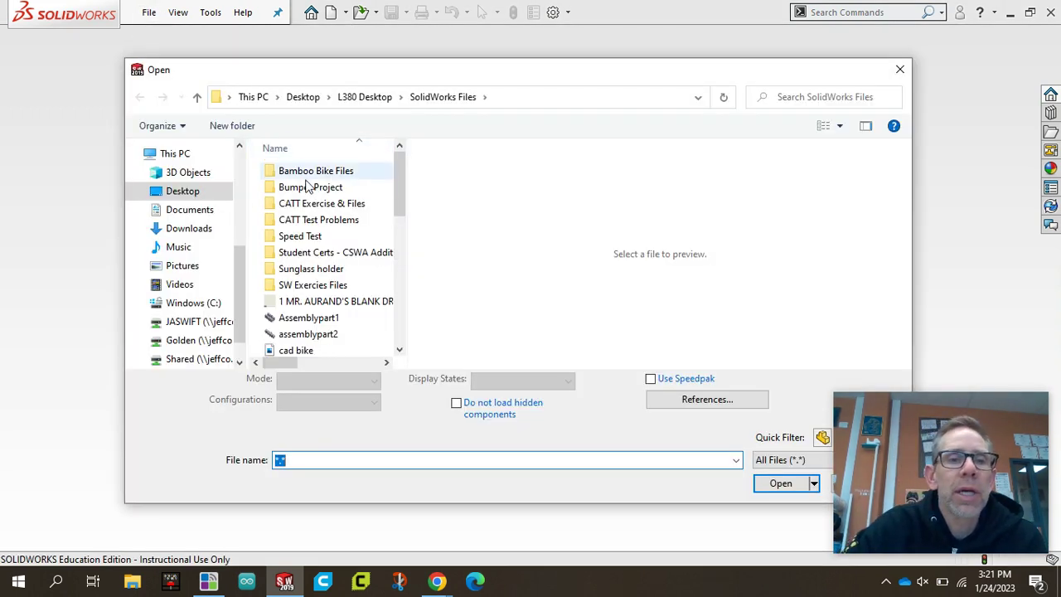
{"action": "scroll", "coordinate": [199, 228], "scroll_direction": "up", "scroll_amount": 3}
{"action": "left_click", "coordinate": [190, 236]}
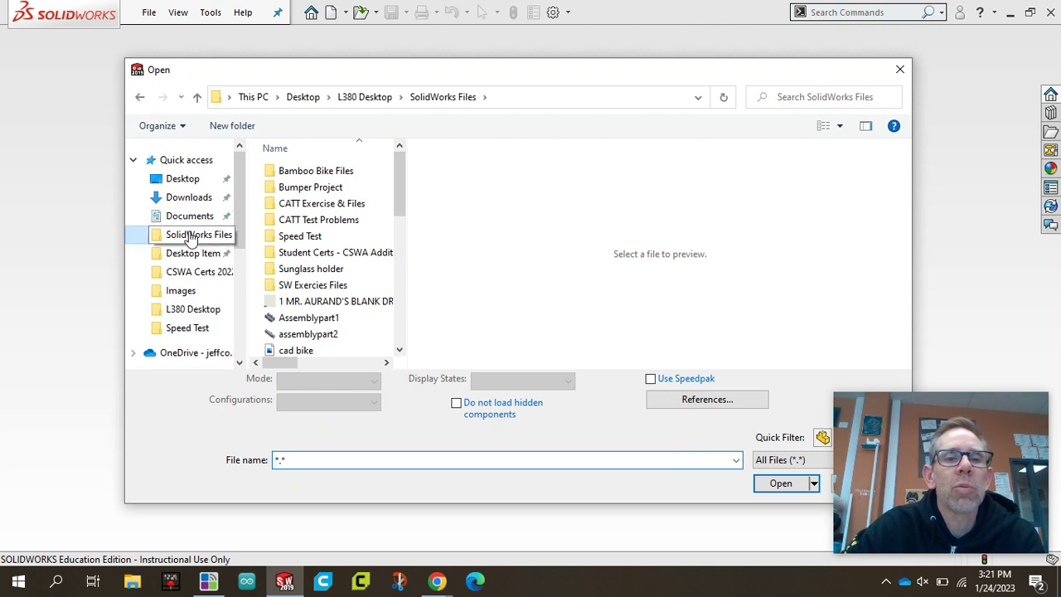
{"action": "scroll", "coordinate": [367, 209], "scroll_direction": "down", "scroll_amount": 4}
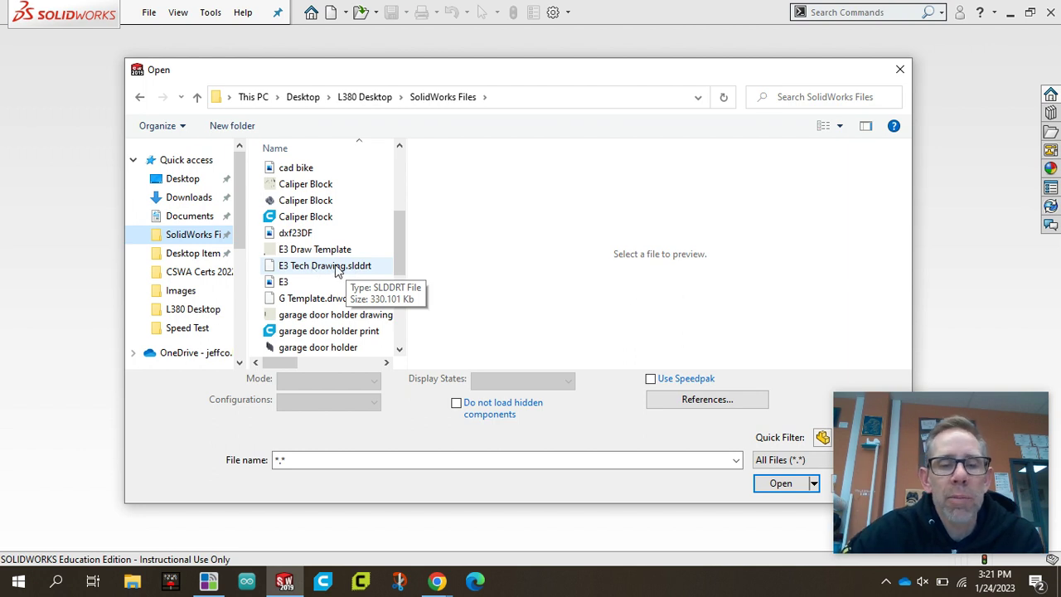
{"action": "left_click", "coordinate": [325, 265]}
{"action": "left_click", "coordinate": [779, 483]}
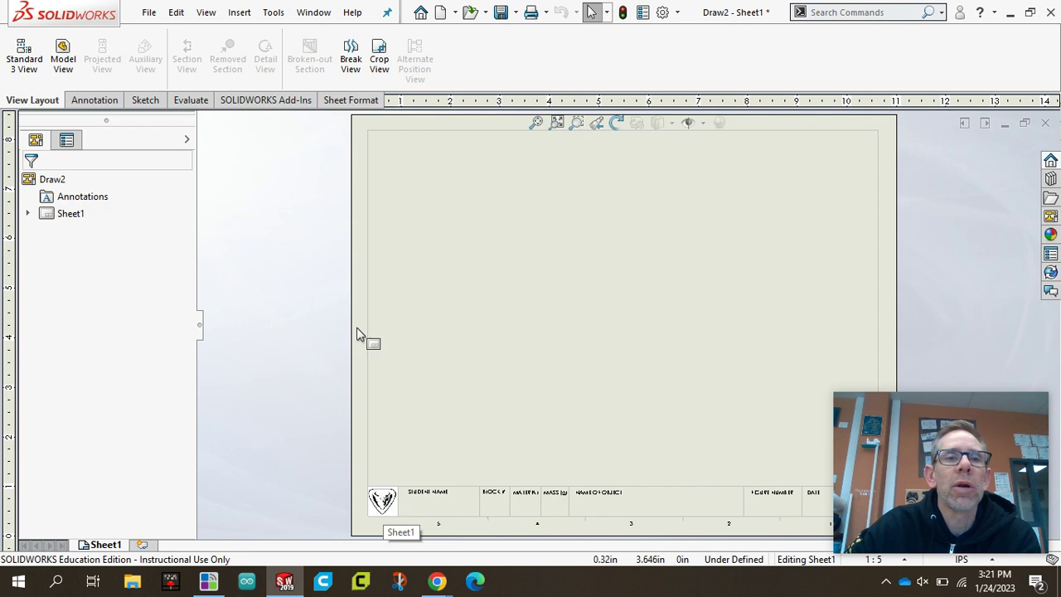
- Edit the sheet format and delete both stacked logo pictures from the title block's logo cell
{"action": "left_click", "coordinate": [176, 12]}
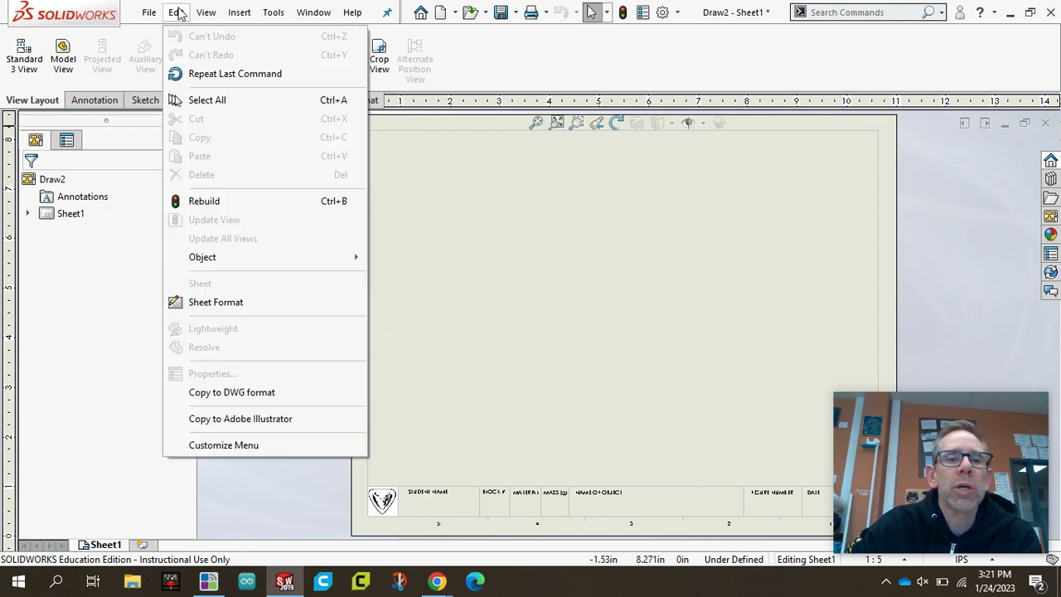
{"action": "left_click", "coordinate": [215, 303]}
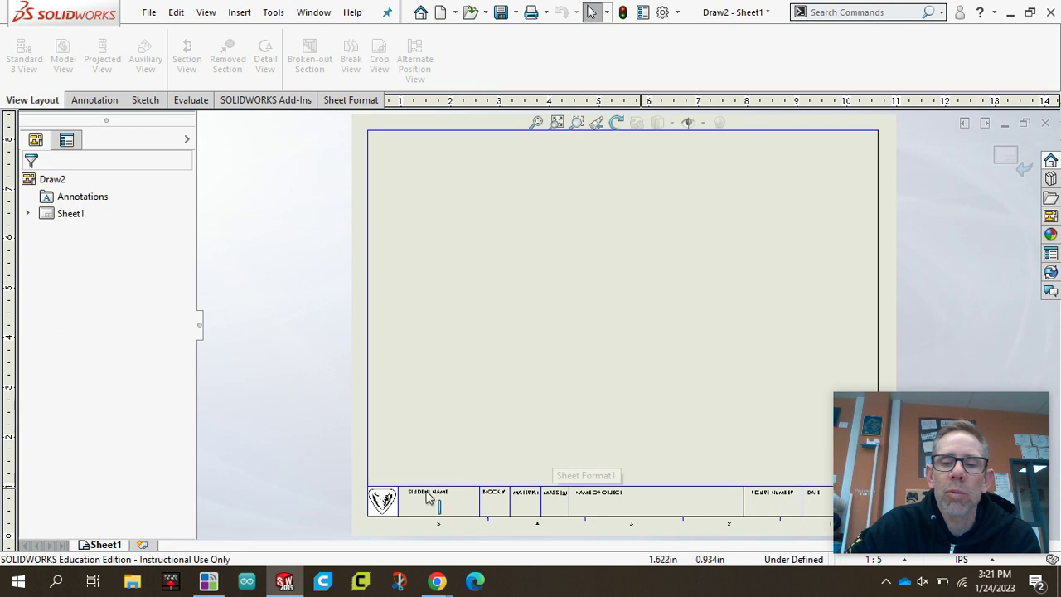
{"action": "scroll", "coordinate": [372, 509], "scroll_direction": "down", "scroll_amount": 8}
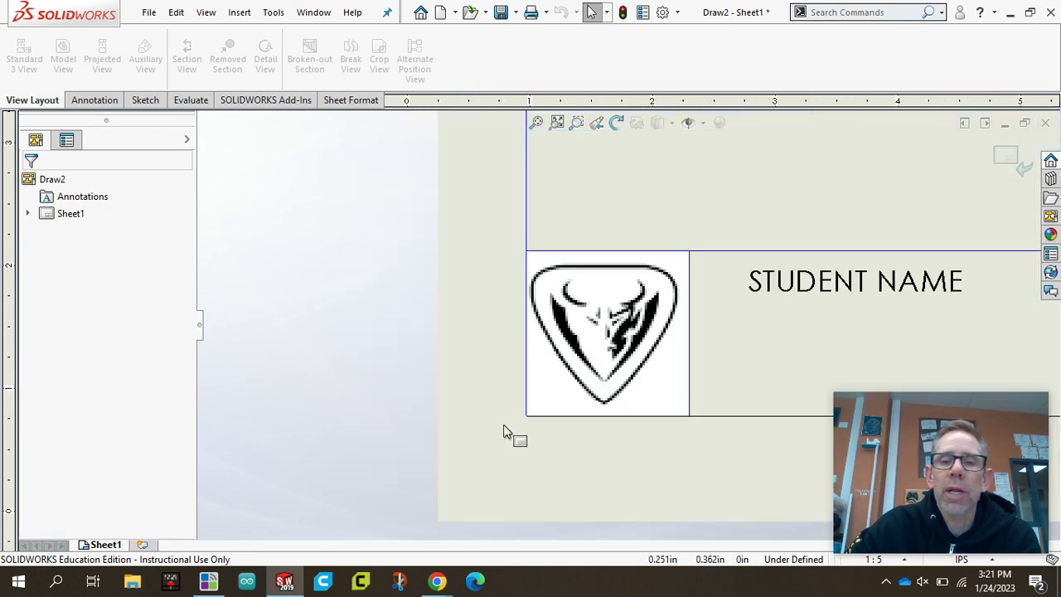
{"action": "key", "text": "Delete"}
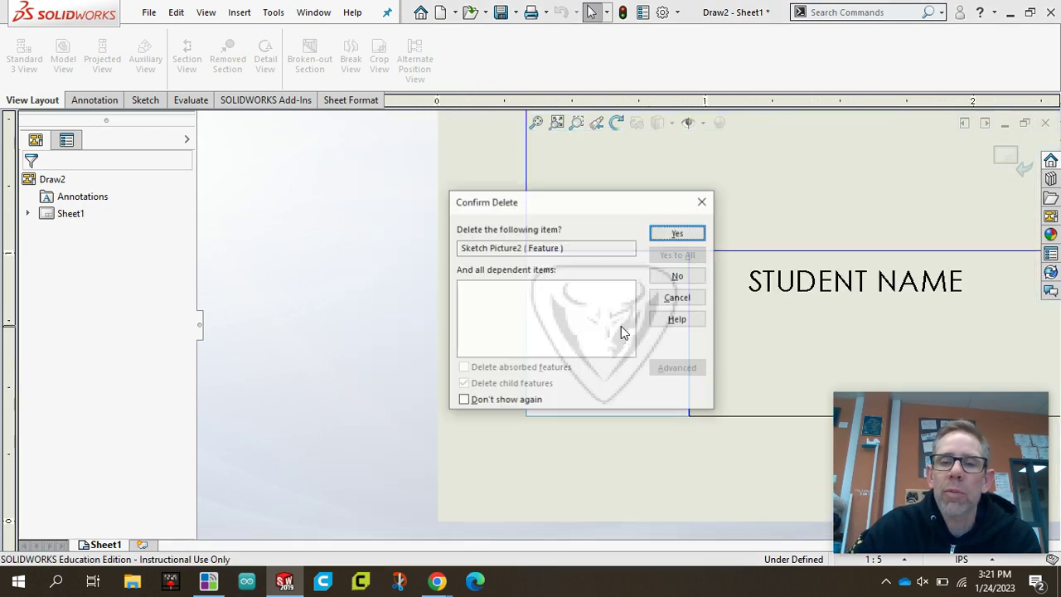
{"action": "left_click", "coordinate": [673, 232]}
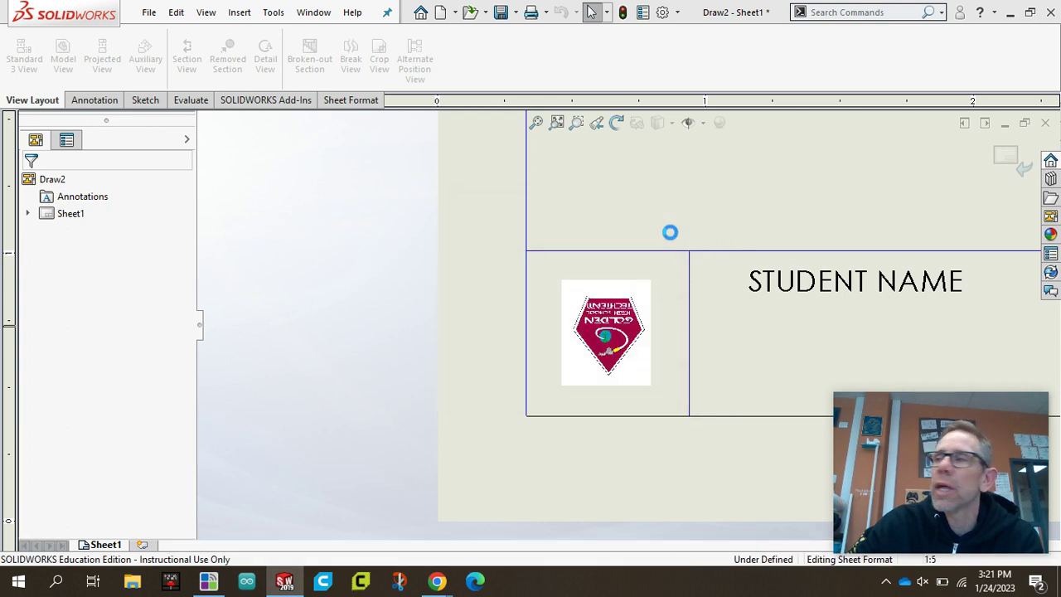
{"action": "left_click", "coordinate": [602, 329]}
{"action": "key", "text": "Delete"}
{"action": "left_click", "coordinate": [677, 235]}
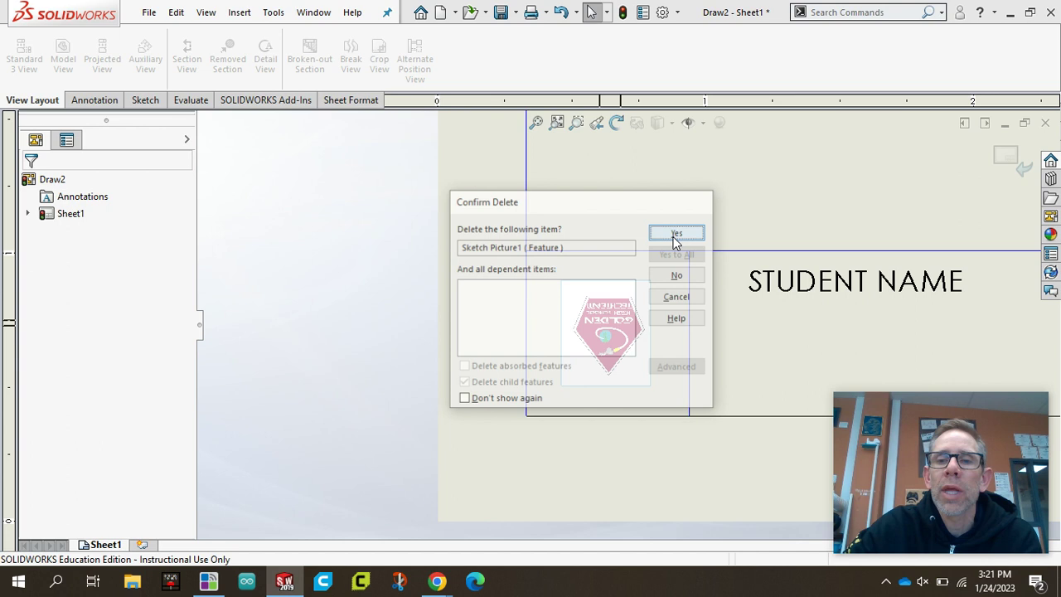
- Insert the Logo drawing image from the Downloads folder as a picture in the sheet format
{"action": "left_click", "coordinate": [237, 13]}
{"action": "left_click", "coordinate": [262, 183]}
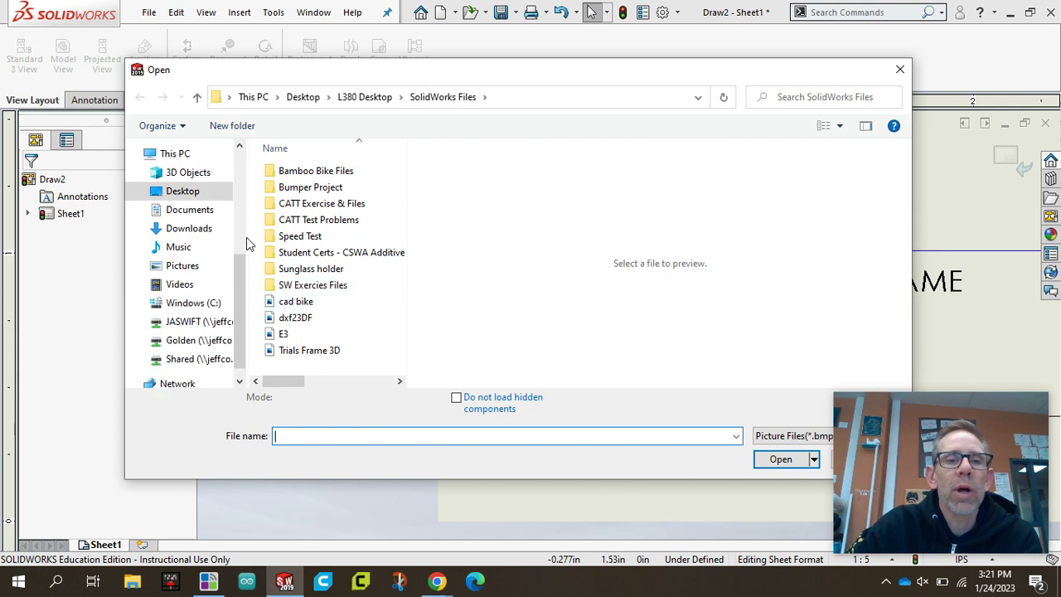
{"action": "left_click", "coordinate": [196, 230]}
{"action": "left_click", "coordinate": [306, 192]}
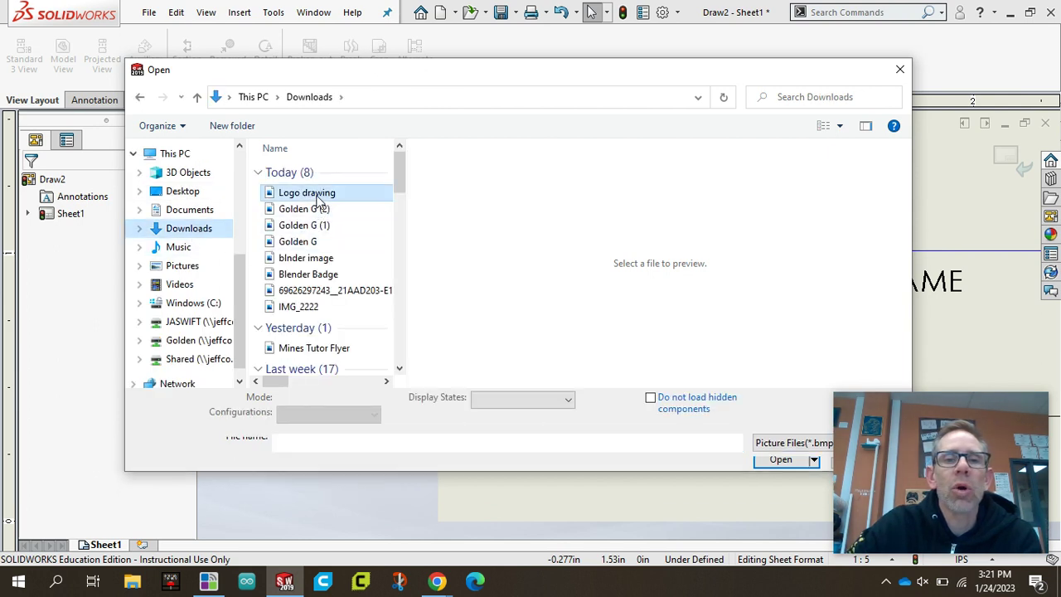
{"action": "left_click", "coordinate": [783, 451]}
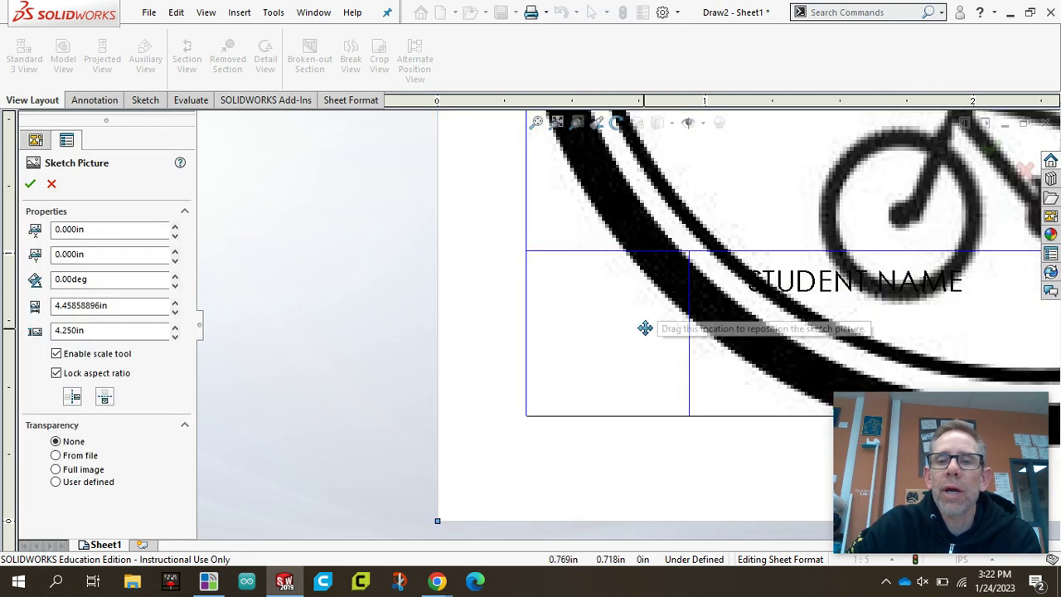
- Shrink the logo picture to about 0.68 by 0.65 in and move it into the title block's logo cell
{"action": "scroll", "coordinate": [644, 327], "scroll_direction": "up", "scroll_amount": 4}
{"action": "left_click_drag", "start_coordinate": [789, 173], "coordinate": [629, 332]}
{"action": "scroll", "coordinate": [623, 339], "scroll_direction": "down", "scroll_amount": 8}
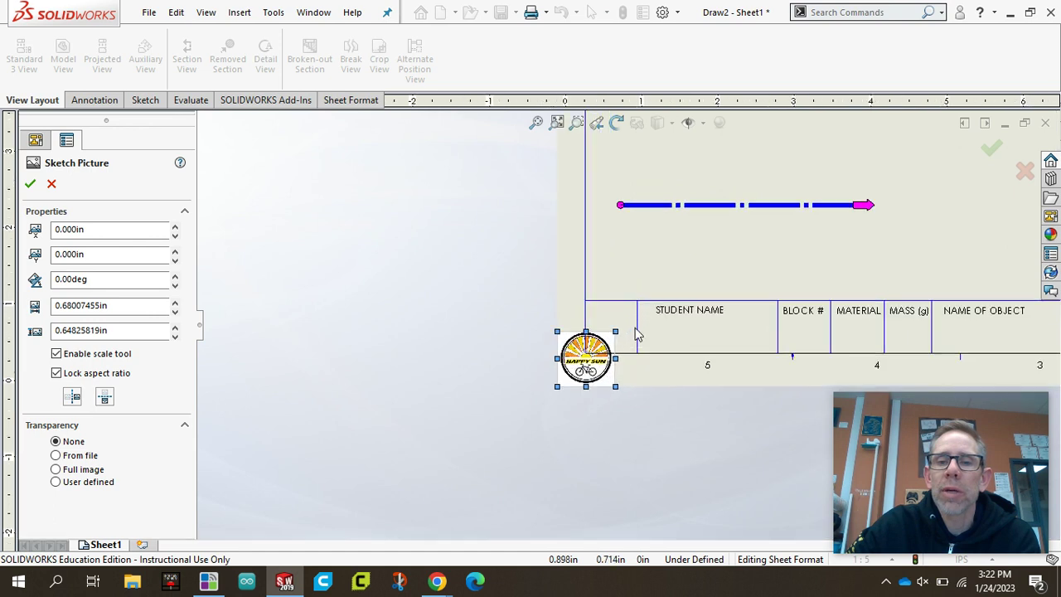
{"action": "left_click_drag", "start_coordinate": [528, 389], "coordinate": [597, 304]}
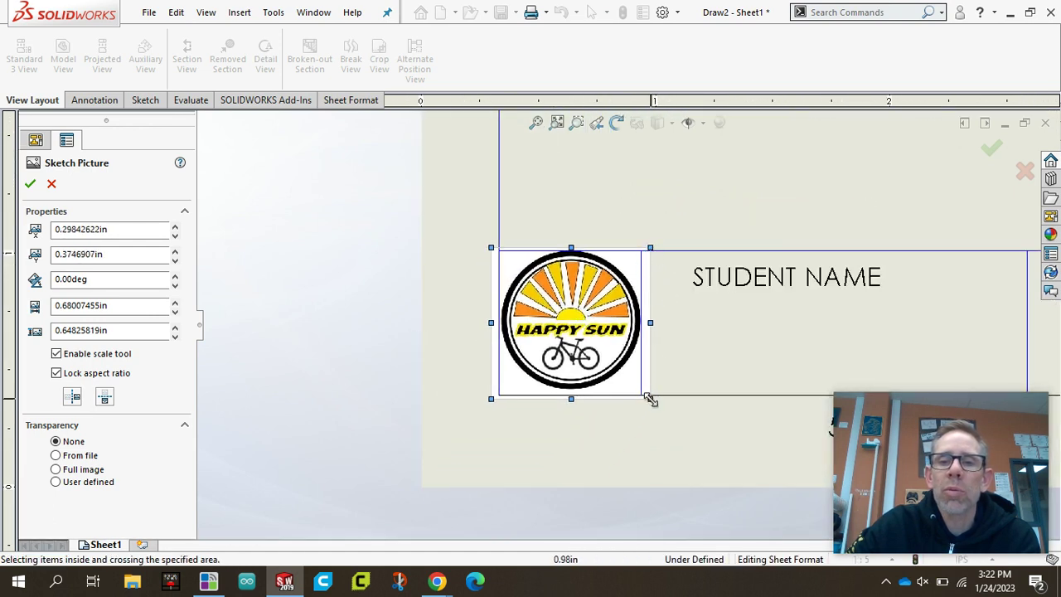
- Reduce the logo picture to about 0.59 by 0.57 in and position it inside the logo cell's borders
{"action": "left_click_drag", "start_coordinate": [649, 397], "coordinate": [634, 383]}
{"action": "left_click_drag", "start_coordinate": [599, 326], "coordinate": [606, 331]}
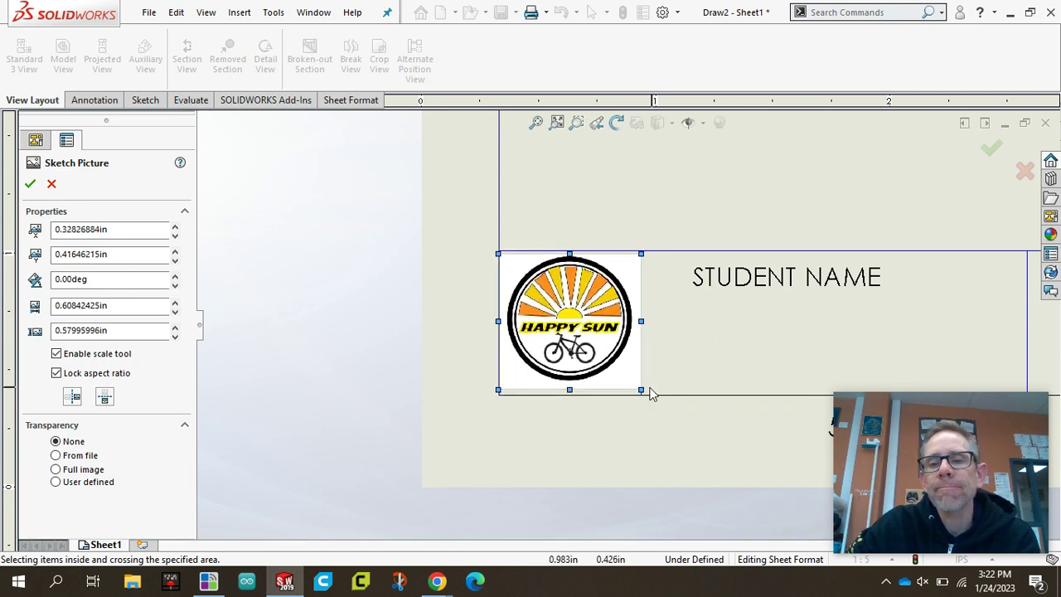
{"action": "left_click_drag", "start_coordinate": [639, 389], "coordinate": [635, 386]}
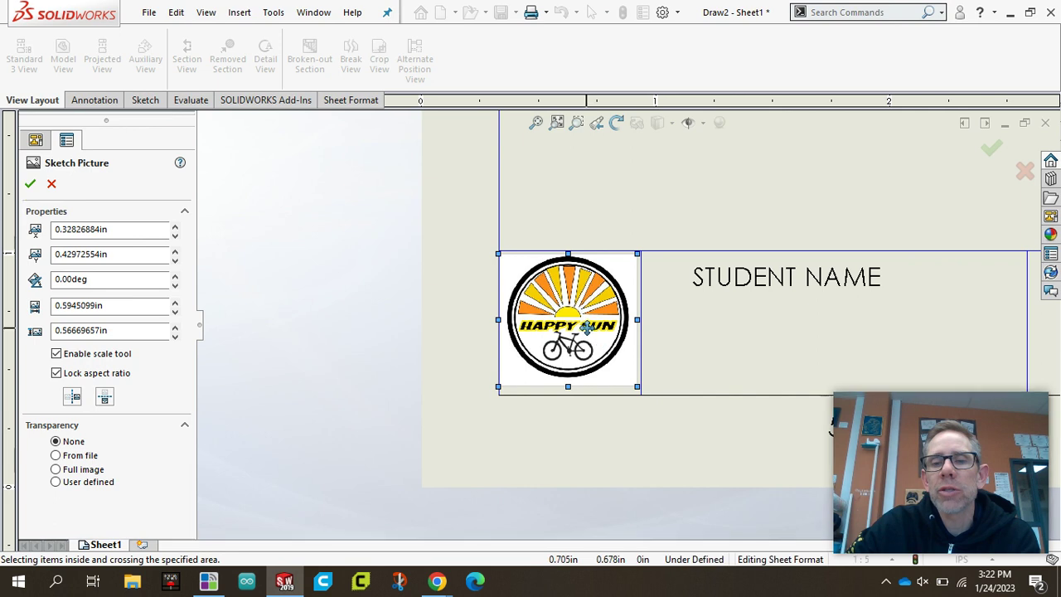
{"action": "left_click_drag", "start_coordinate": [585, 325], "coordinate": [587, 329]}
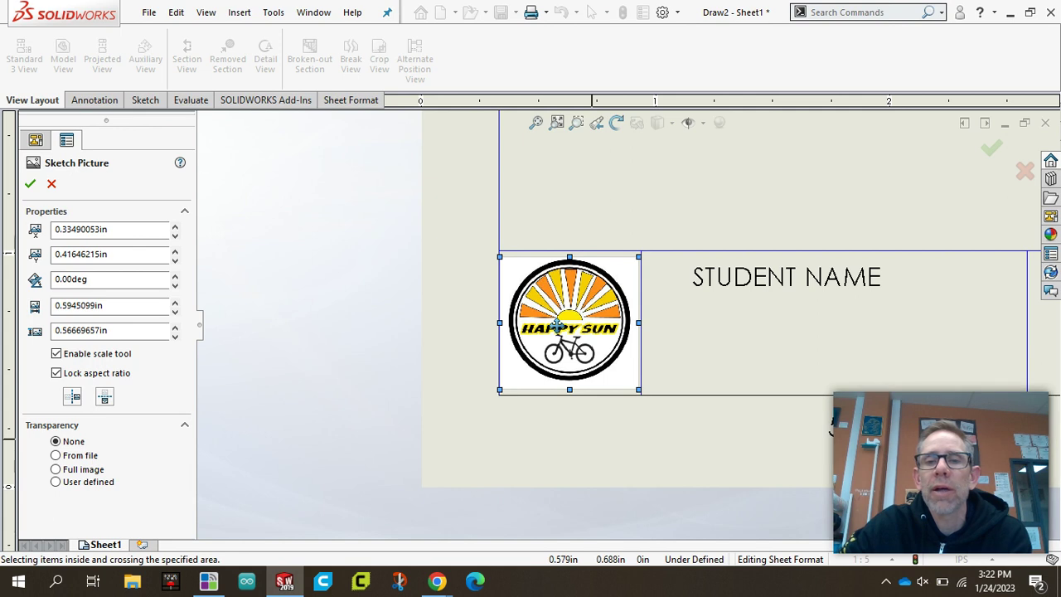
{"action": "left_click_drag", "start_coordinate": [557, 327], "coordinate": [558, 327]}
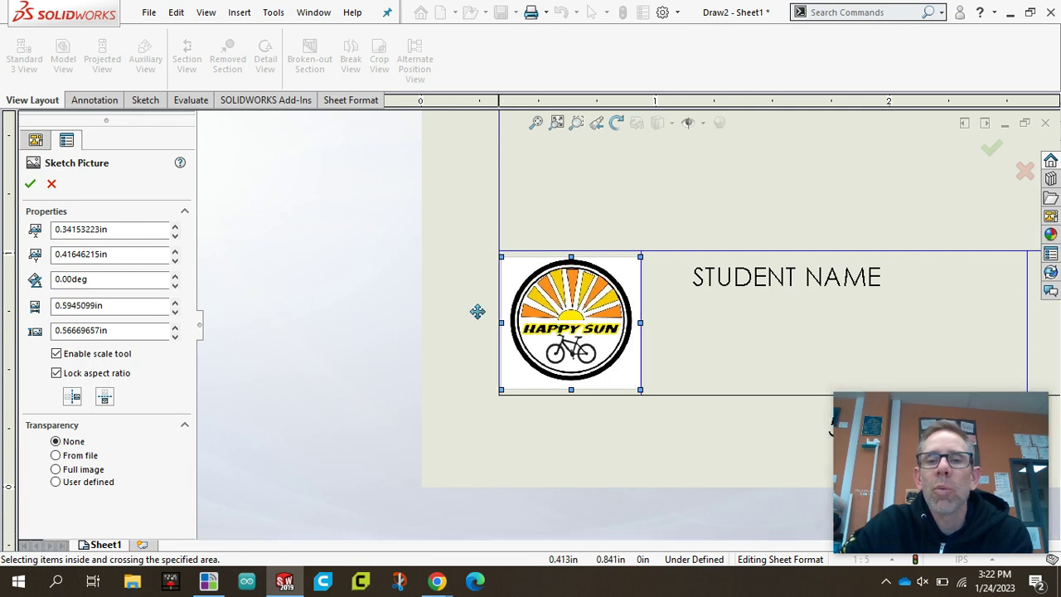
- Accept the logo picture's size and placement in the title block and check the whole sheet
{"action": "left_click", "coordinate": [30, 184]}
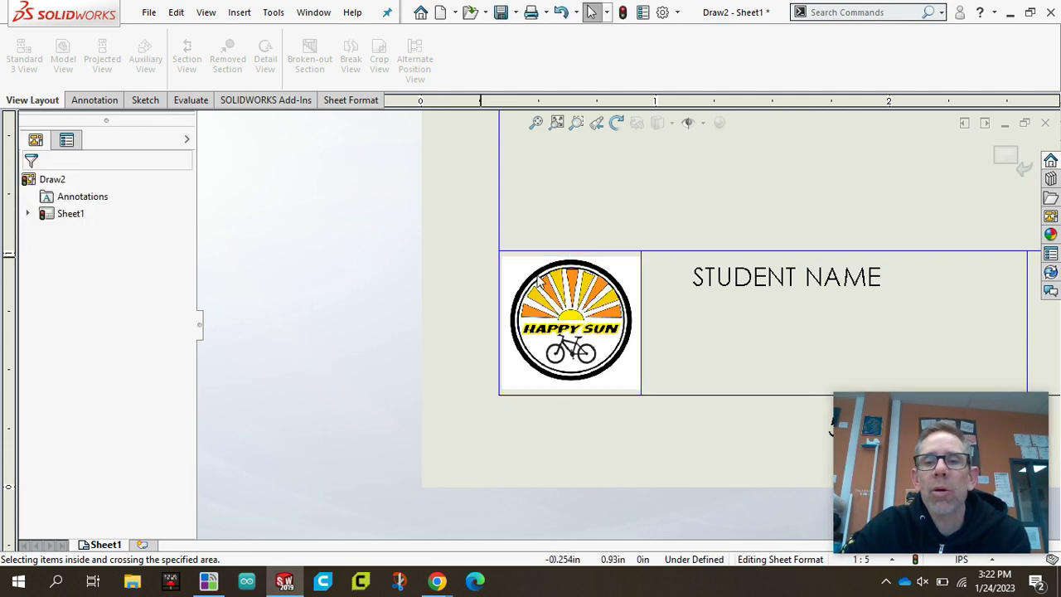
{"action": "left_click", "coordinate": [175, 12]}
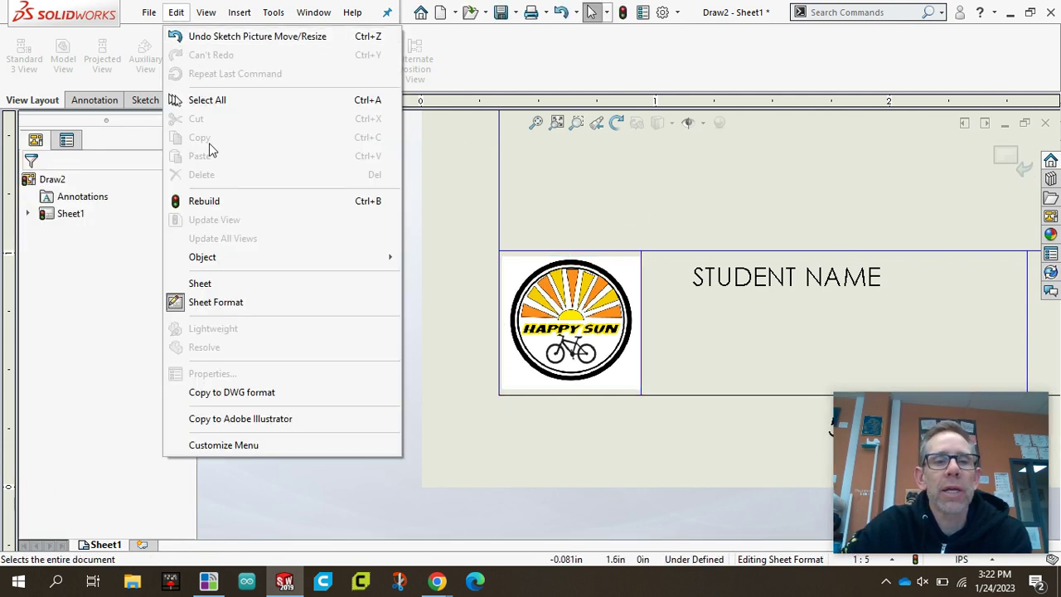
{"action": "left_click", "coordinate": [421, 251]}
{"action": "scroll", "coordinate": [835, 249], "scroll_direction": "up", "scroll_amount": 5}
{"action": "scroll", "coordinate": [911, 232], "scroll_direction": "up", "scroll_amount": 3}
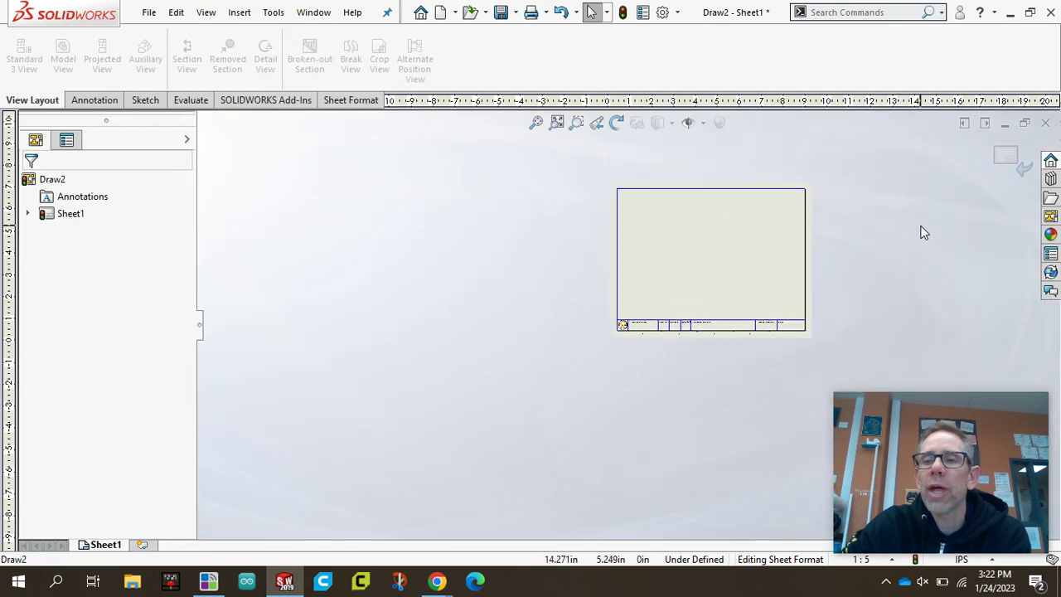
{"action": "scroll", "coordinate": [739, 218], "scroll_direction": "down", "scroll_amount": 6}
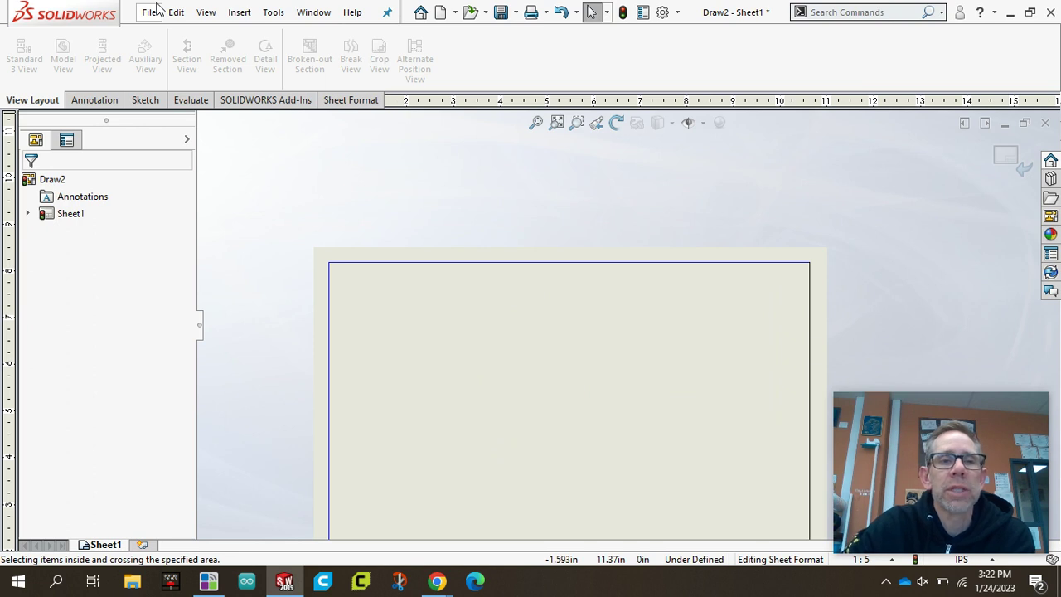
- Save the sheet format in the SolidWorks Files folder as Happy Sun Drawing Template
{"action": "left_click", "coordinate": [153, 11]}
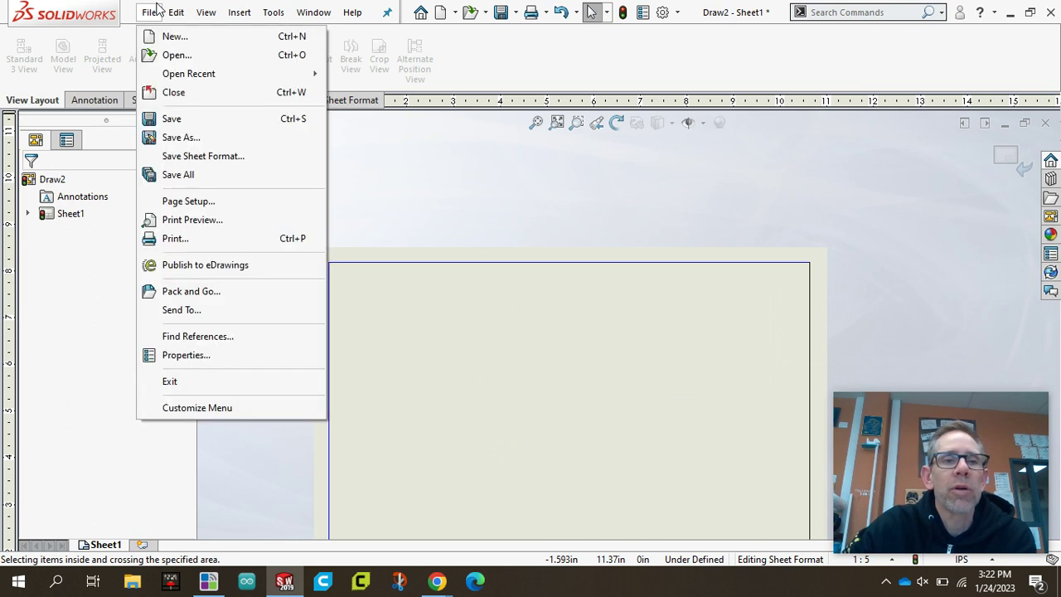
{"action": "left_click", "coordinate": [199, 157]}
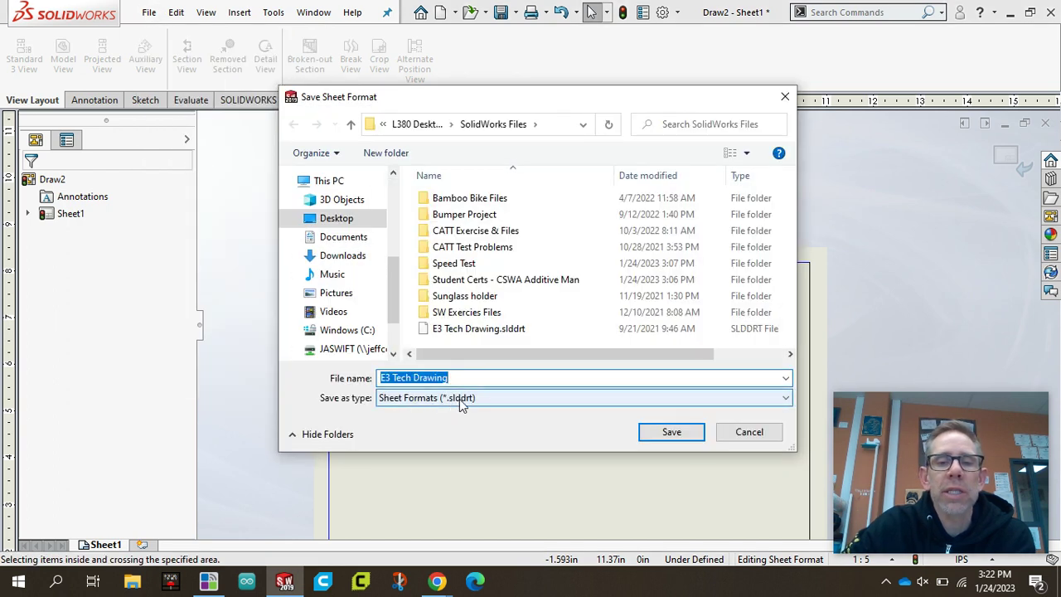
{"action": "left_click", "coordinate": [463, 378]}
{"action": "left_click_drag", "start_coordinate": [464, 379], "coordinate": [334, 357]}
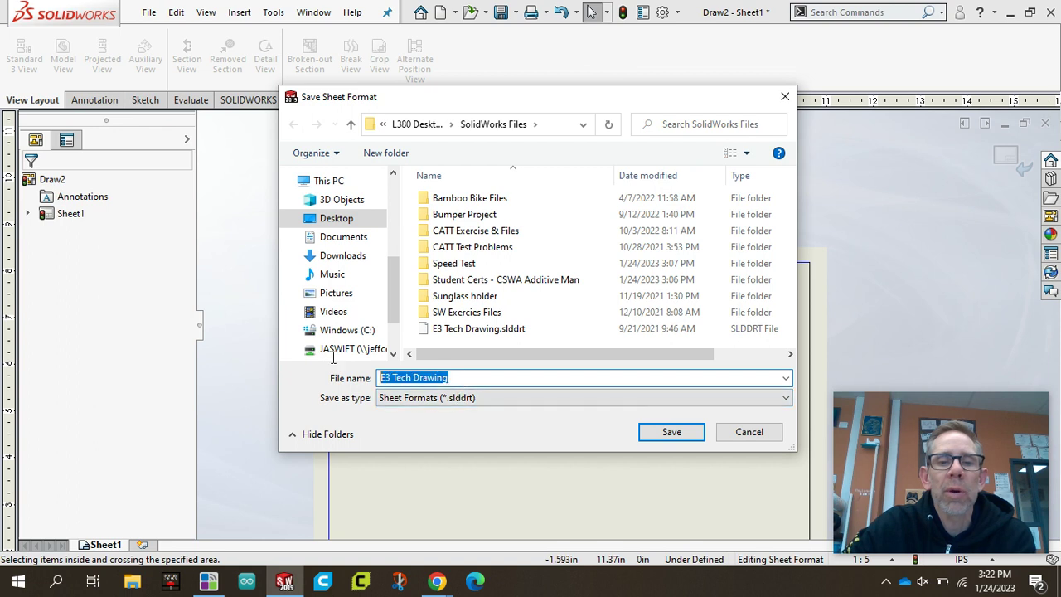
{"action": "type", "text": "Happy"}
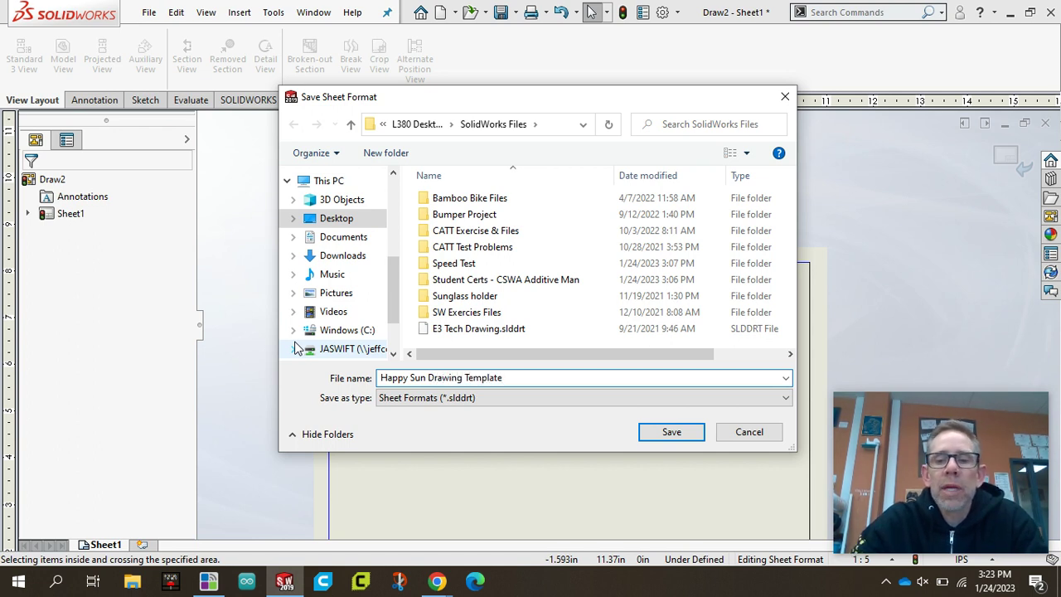
{"action": "type", "text": "Sun Drawing Template"}
{"action": "key", "text": "Return"}
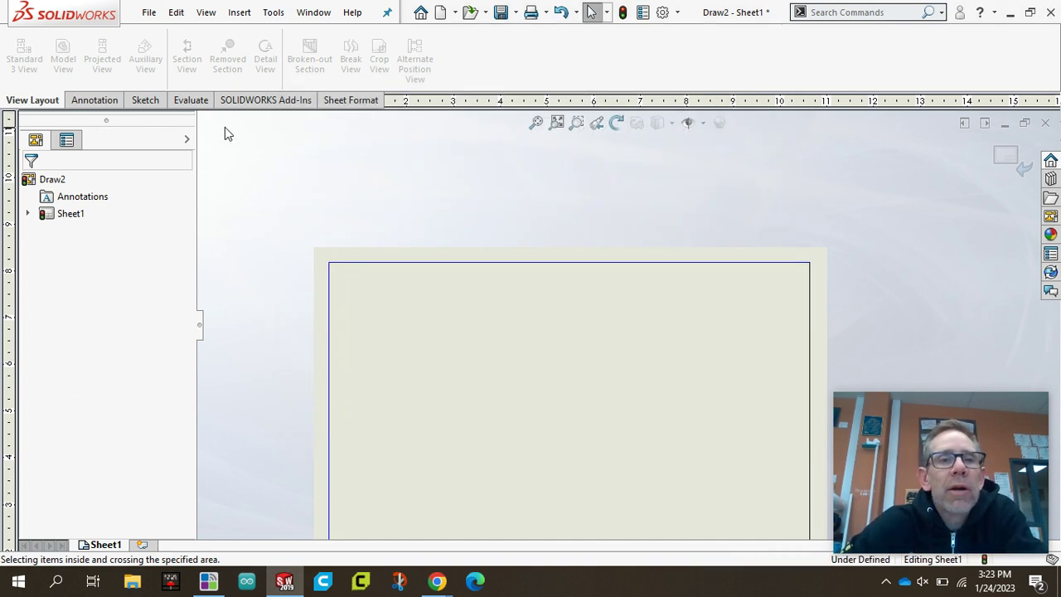
- Close the drawing without saving its changes
{"action": "left_click", "coordinate": [154, 12]}
{"action": "left_click", "coordinate": [173, 92]}
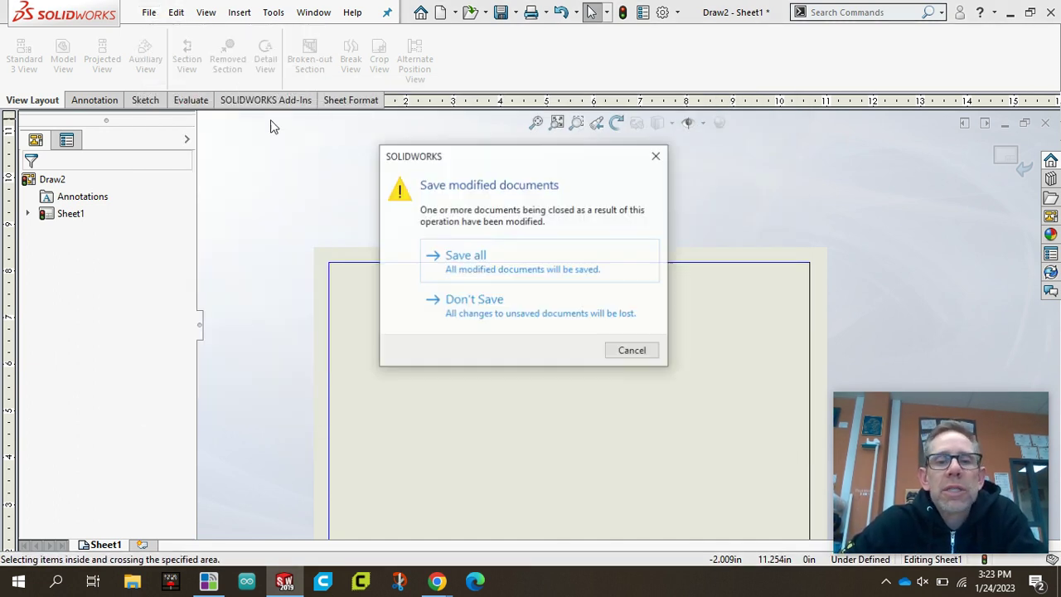
{"action": "left_click", "coordinate": [497, 313]}
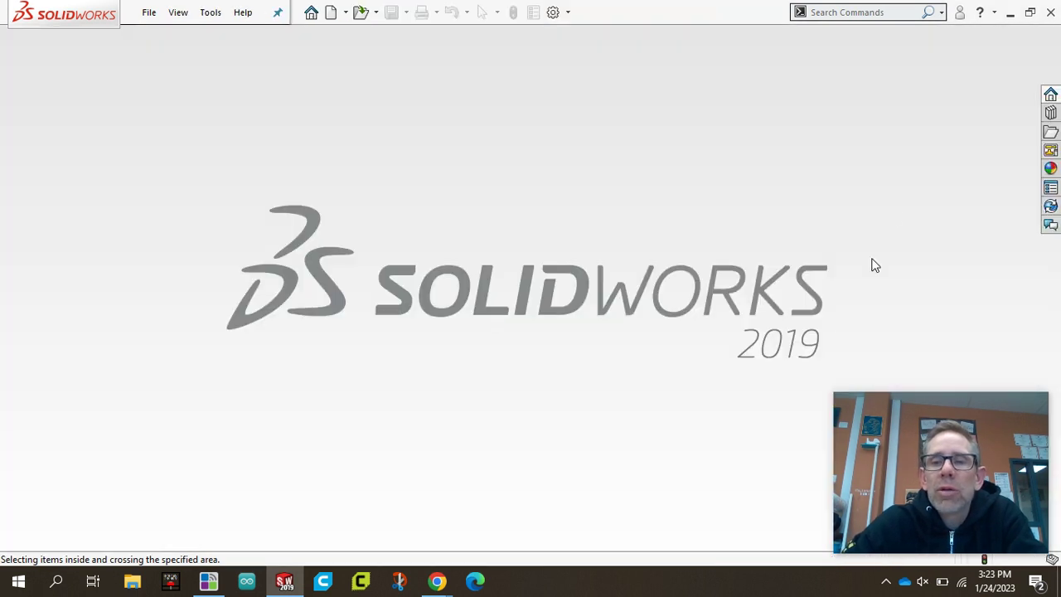
- Create a new document from the standard Drawing template
{"action": "left_click", "coordinate": [149, 13]}
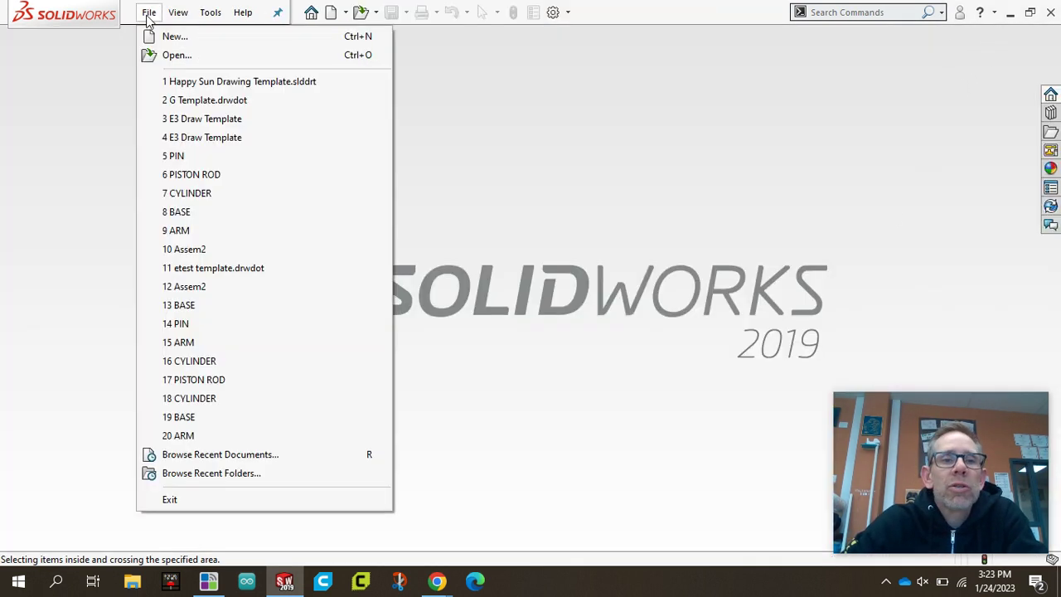
{"action": "left_click", "coordinate": [166, 37]}
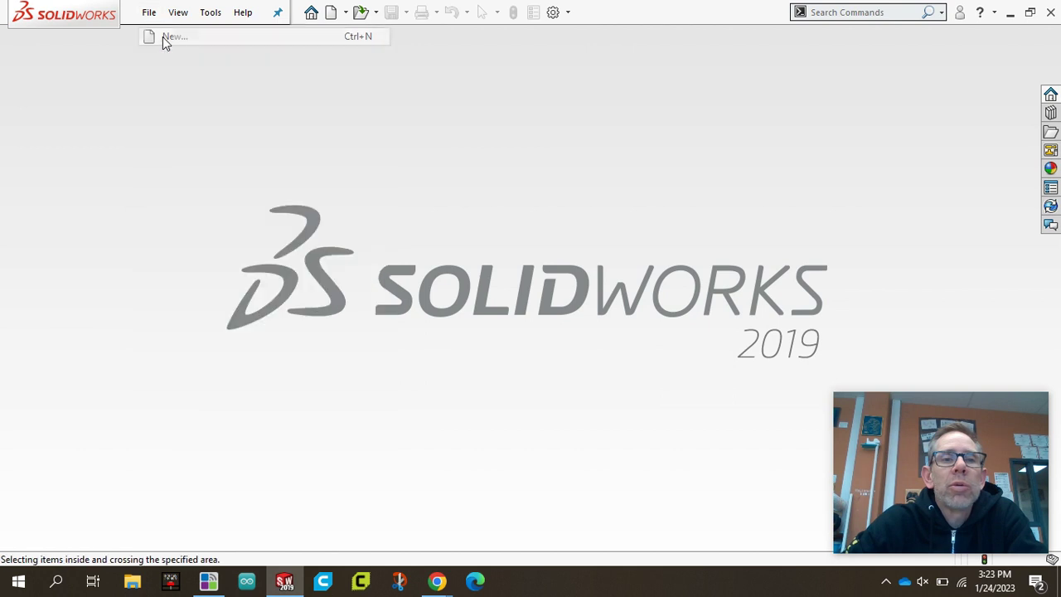
{"action": "left_click", "coordinate": [406, 132]}
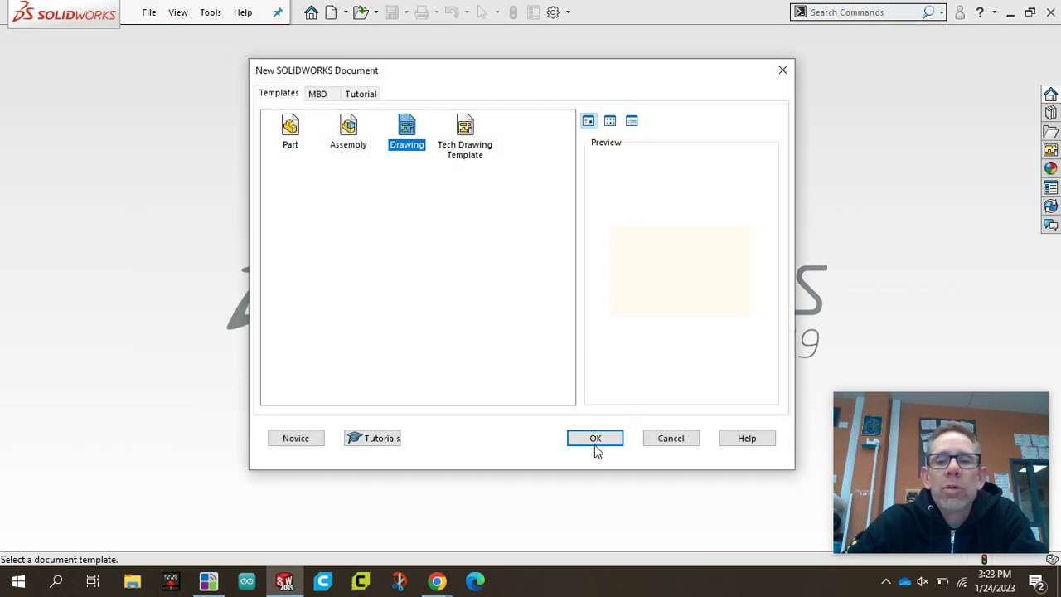
{"action": "left_click", "coordinate": [595, 439]}
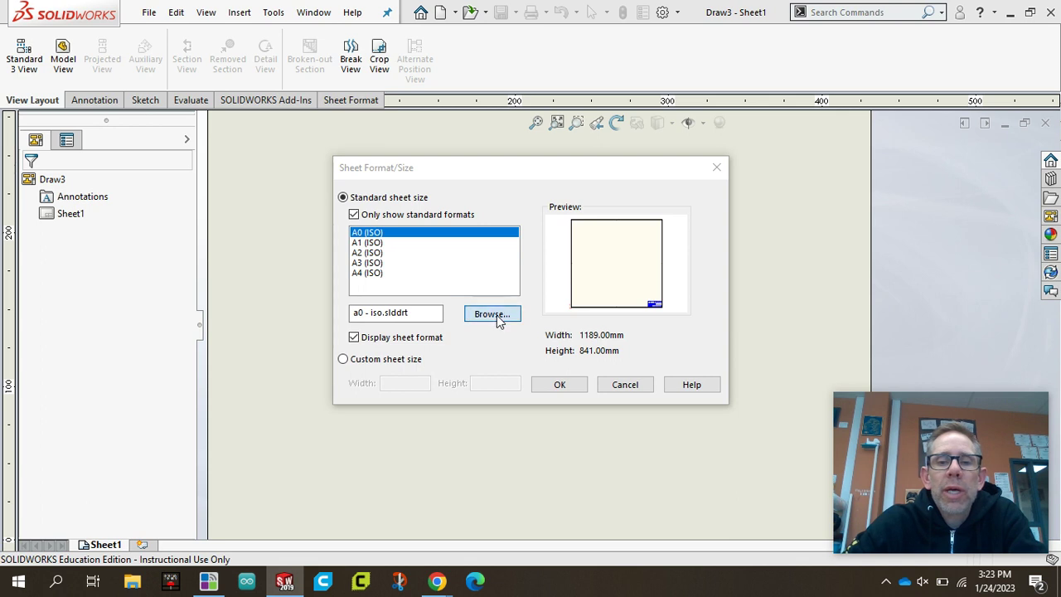
- Apply Happy Sun Drawing Template.slddrt from the SolidWorks Files folder as the new drawing's sheet format
{"action": "left_click", "coordinate": [495, 315]}
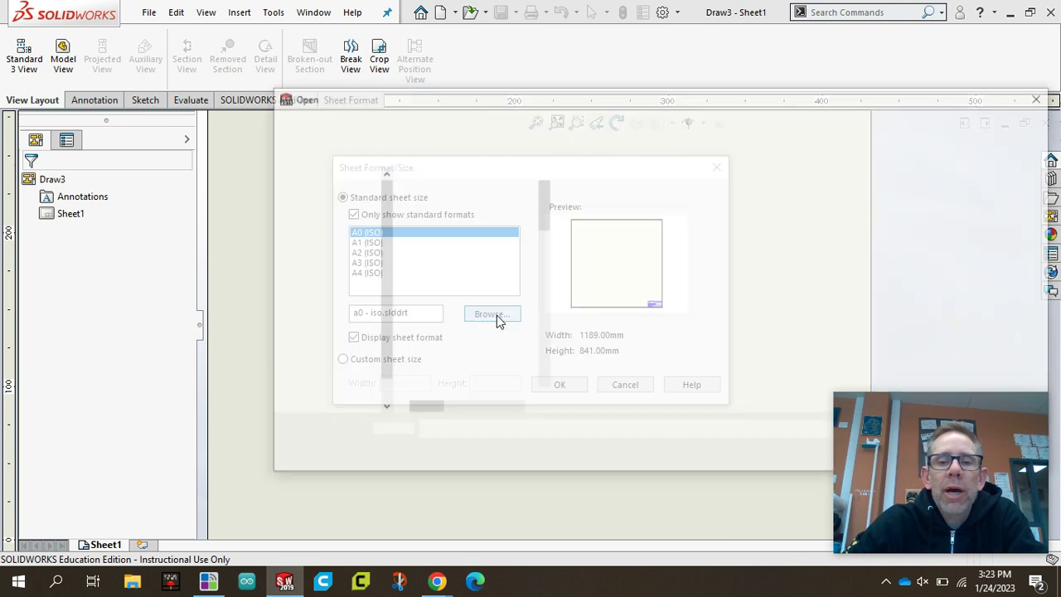
{"action": "scroll", "coordinate": [321, 230], "scroll_direction": "up", "scroll_amount": 5}
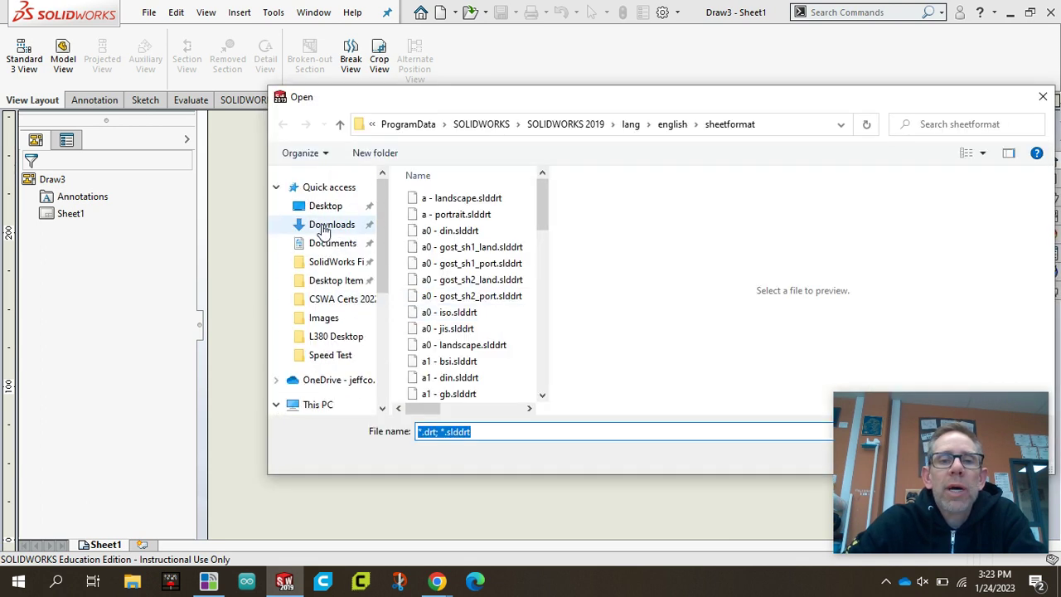
{"action": "left_click", "coordinate": [334, 261]}
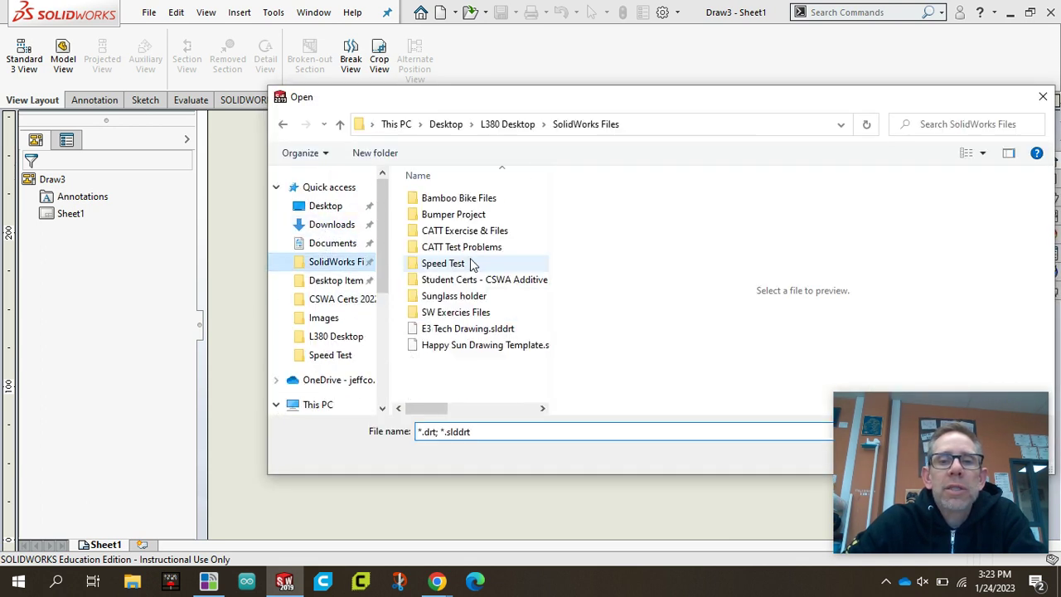
{"action": "left_click", "coordinate": [471, 345]}
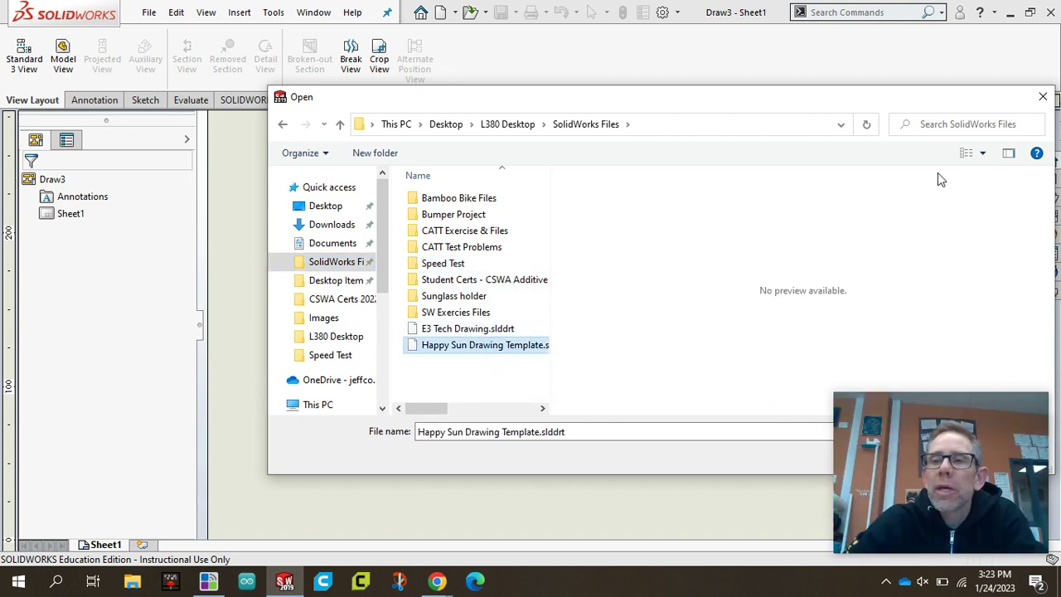
{"action": "left_click_drag", "start_coordinate": [928, 98], "coordinate": [666, 94]}
{"action": "left_click", "coordinate": [667, 451]}
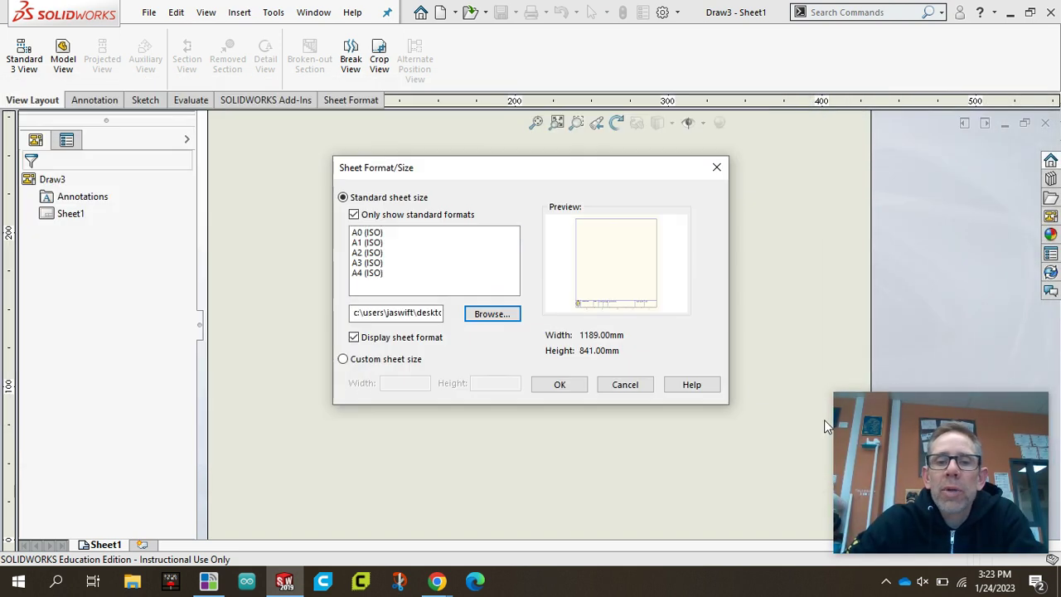
{"action": "left_click", "coordinate": [555, 386]}
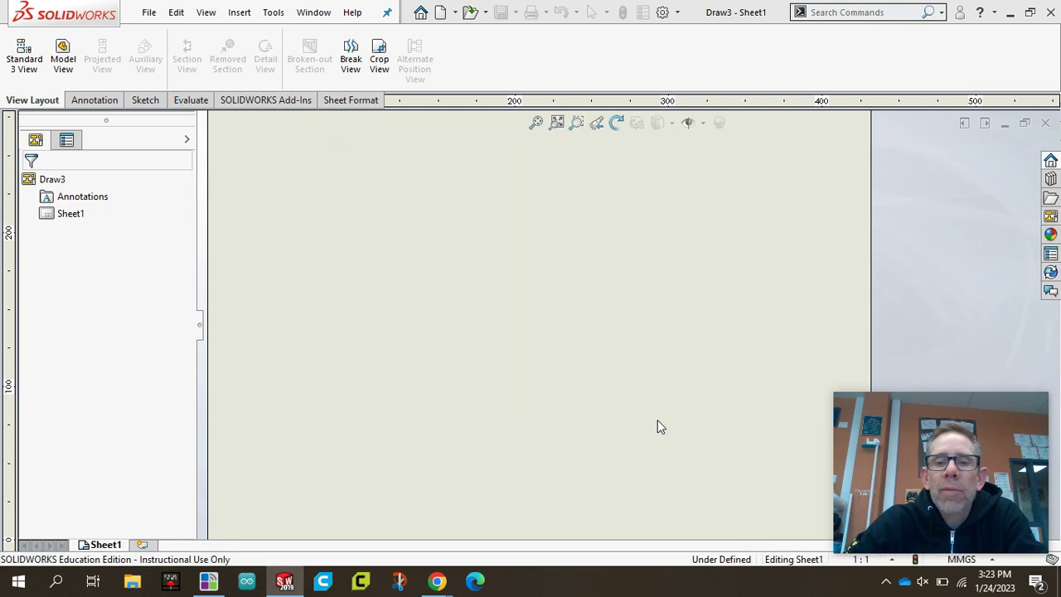